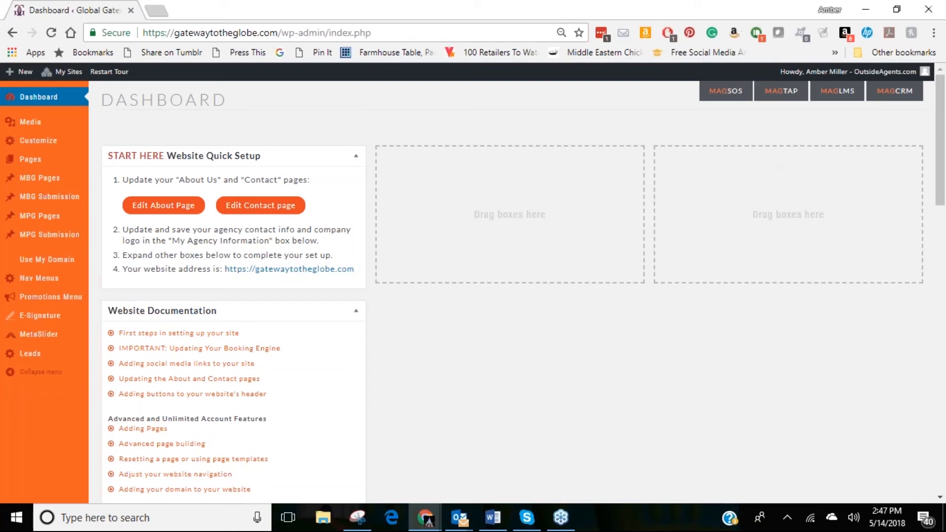
# Open the site customizer and show its Site Identity settings.
pyautogui.click(45, 149)
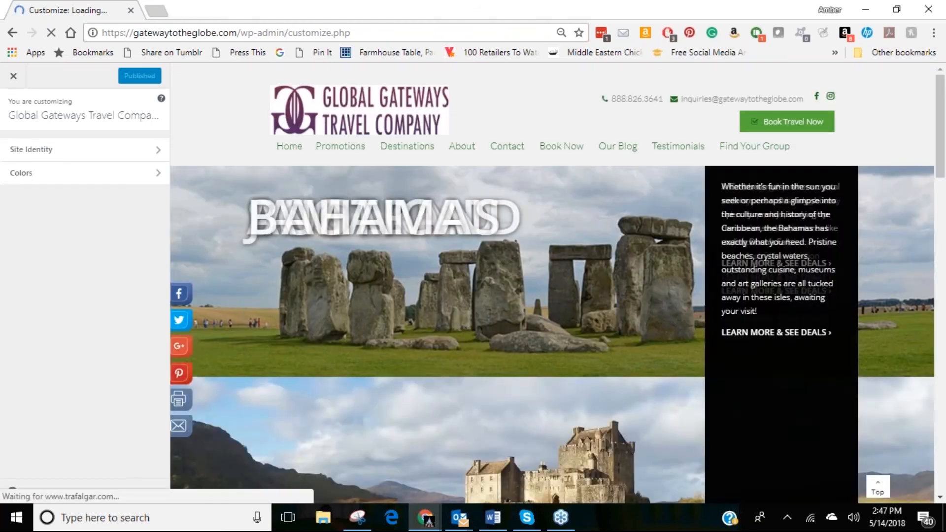
pyautogui.click(89, 152)
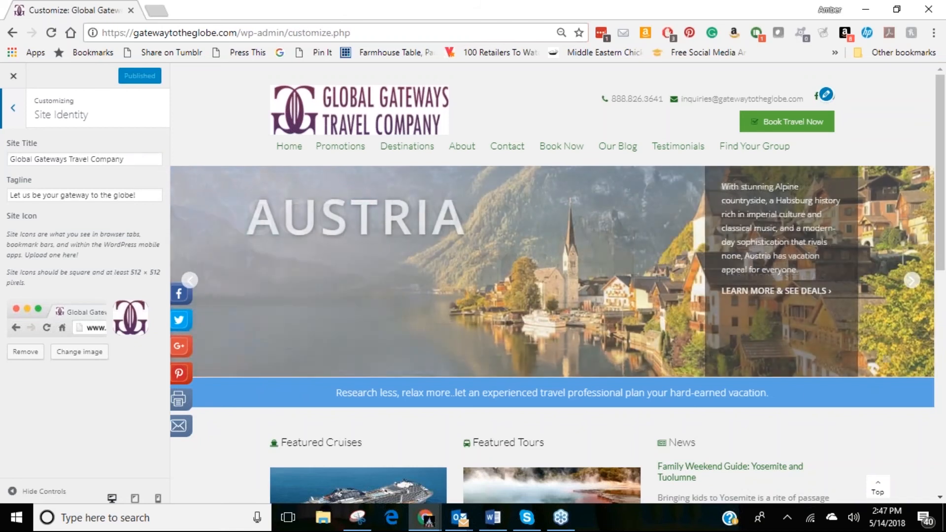
# Open disneyworld.disney.go.com and google.com in separate new tabs to examine their site icons, and return to the site customizer.
pyautogui.click(157, 11)
pyautogui.click(288, 11)
pyautogui.write('di')
pyautogui.press('Return')
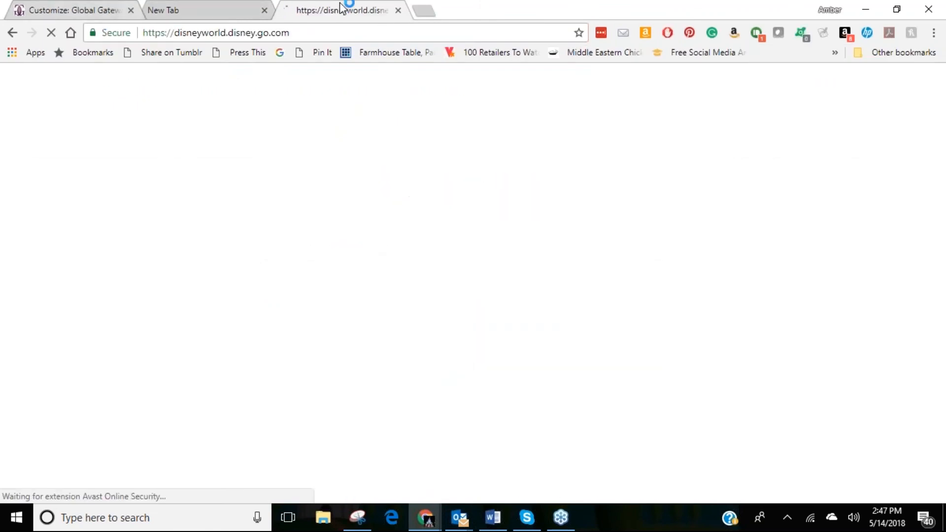
pyautogui.moveTo(306, 10); pyautogui.dragTo(218, 9)
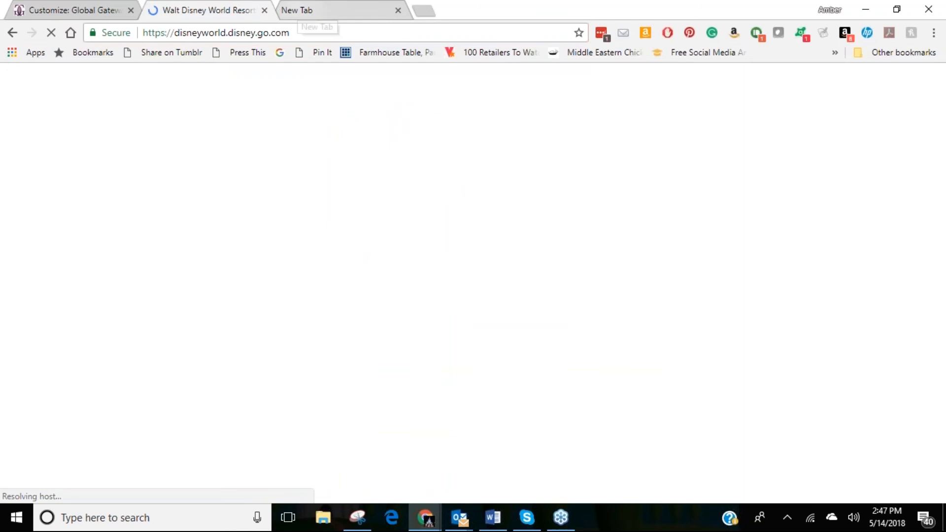
pyautogui.click(305, 10)
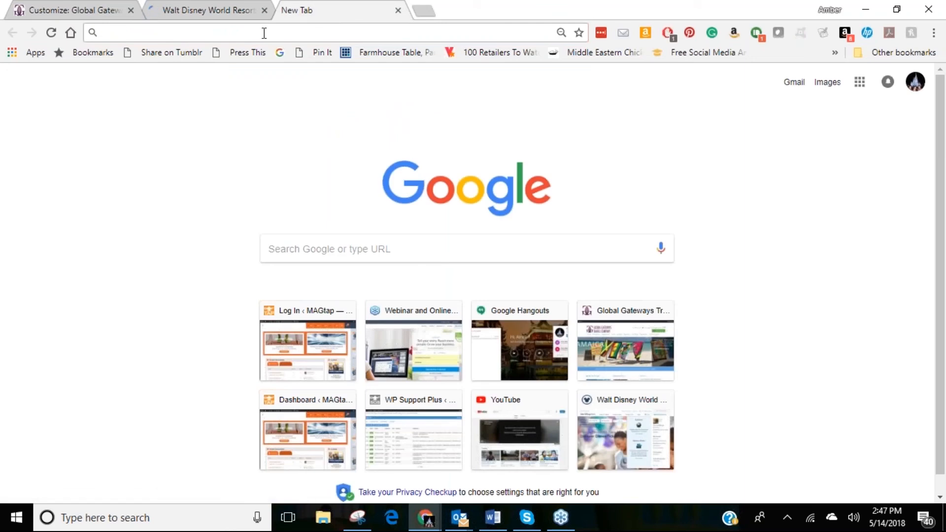
pyautogui.write('google.com')
pyautogui.press('Return')
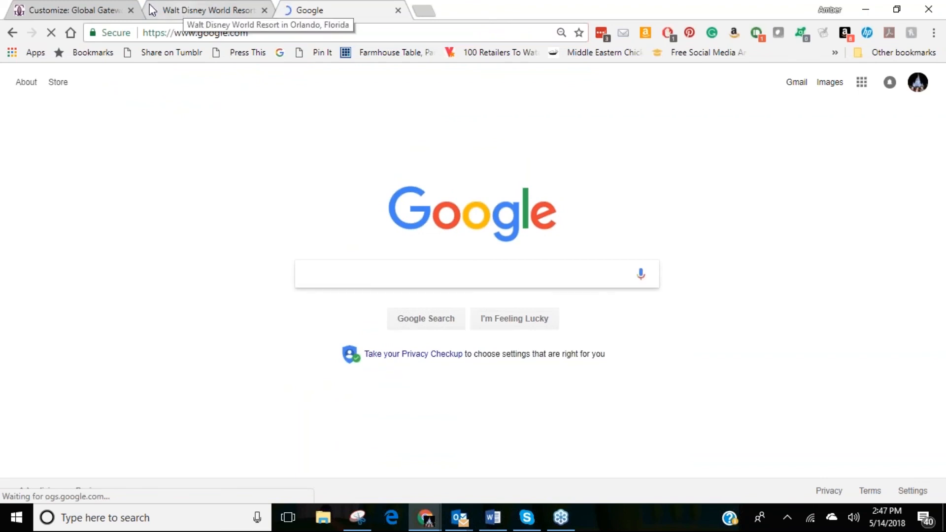
pyautogui.click(85, 10)
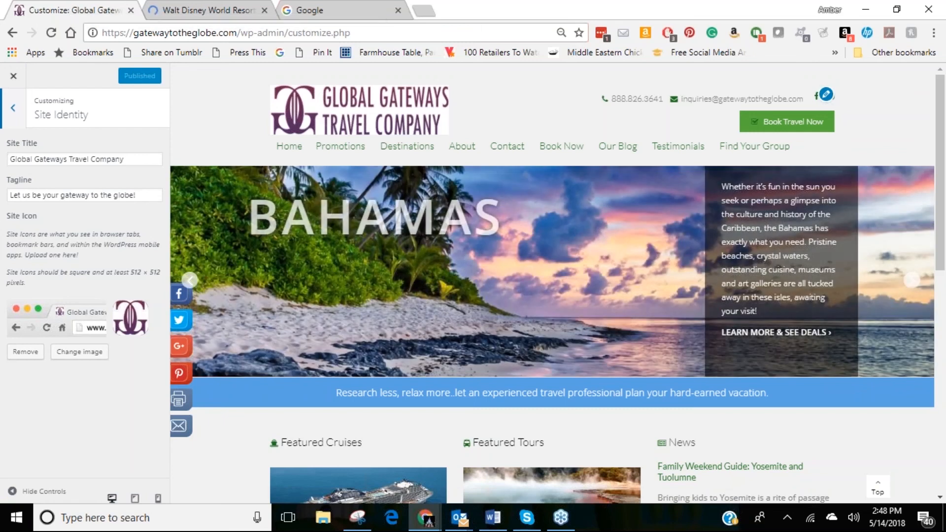
# Open the image chooser for the site icon and check its file upload option, leaving the file browser without choosing a file.
pyautogui.click(93, 355)
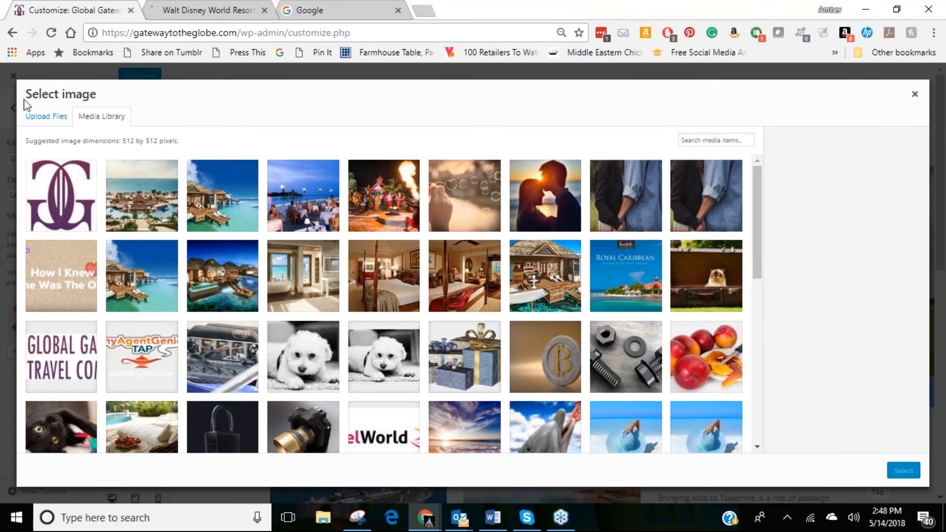
pyautogui.click(44, 118)
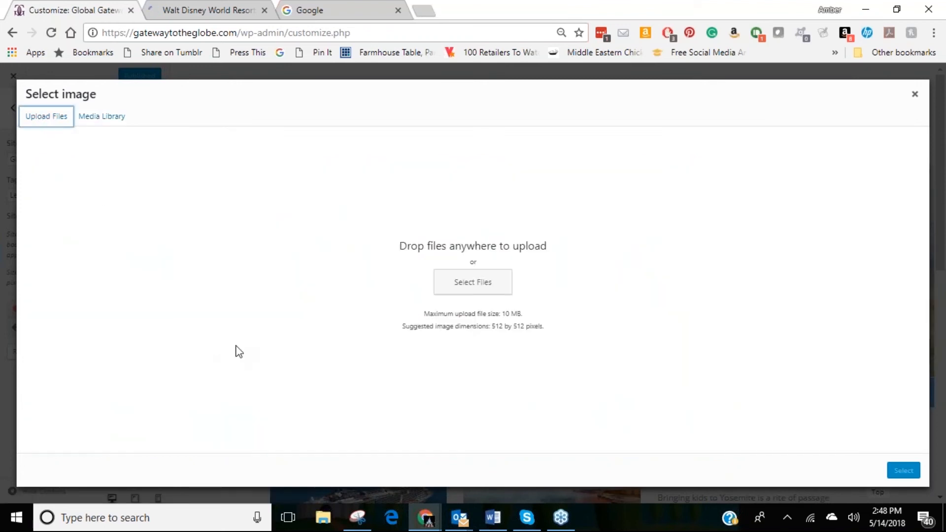
pyautogui.click(486, 278)
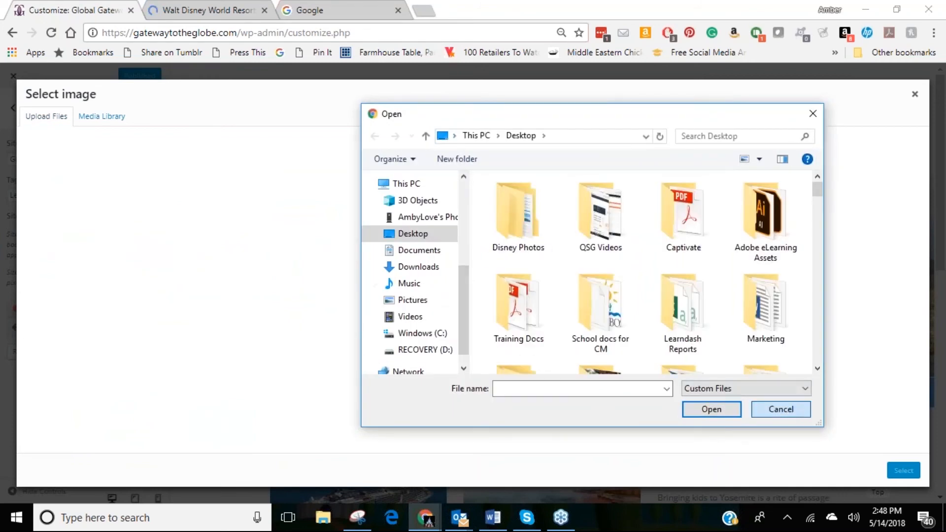
pyautogui.click(782, 409)
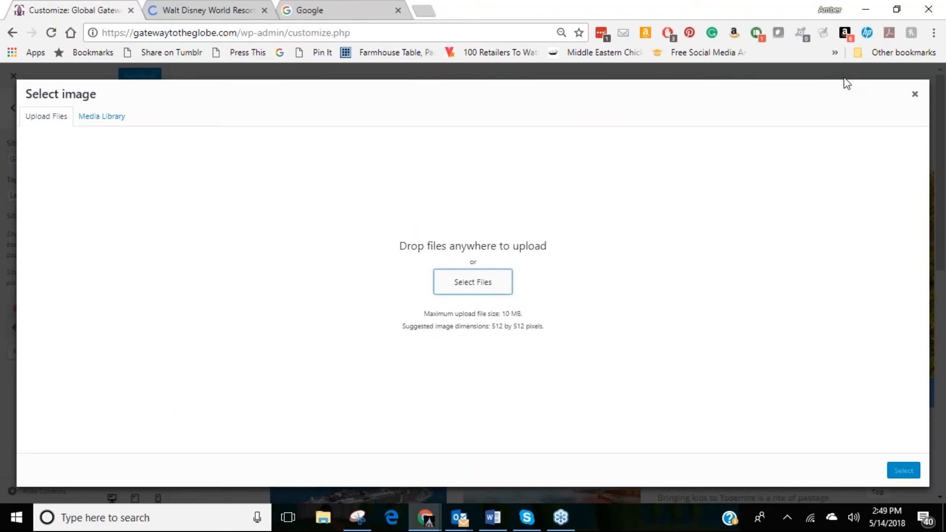
# Set gttclogo3.jpg from the media library as the site icon without cropping it, and publish the change.
pyautogui.click(116, 118)
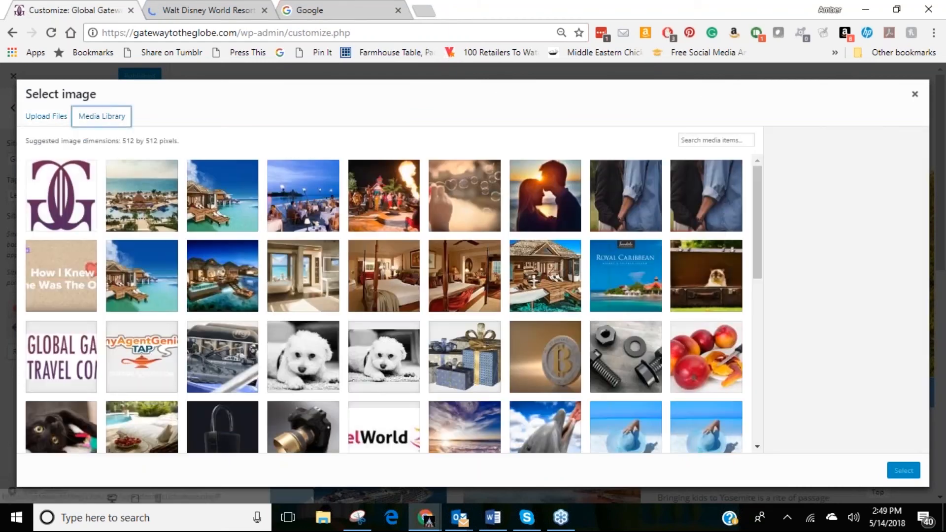
pyautogui.click(50, 212)
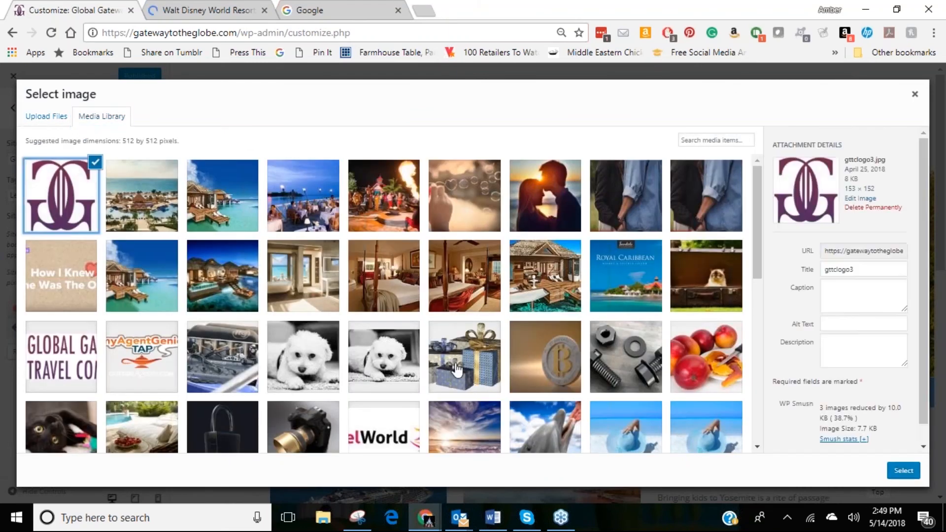
pyautogui.click(903, 471)
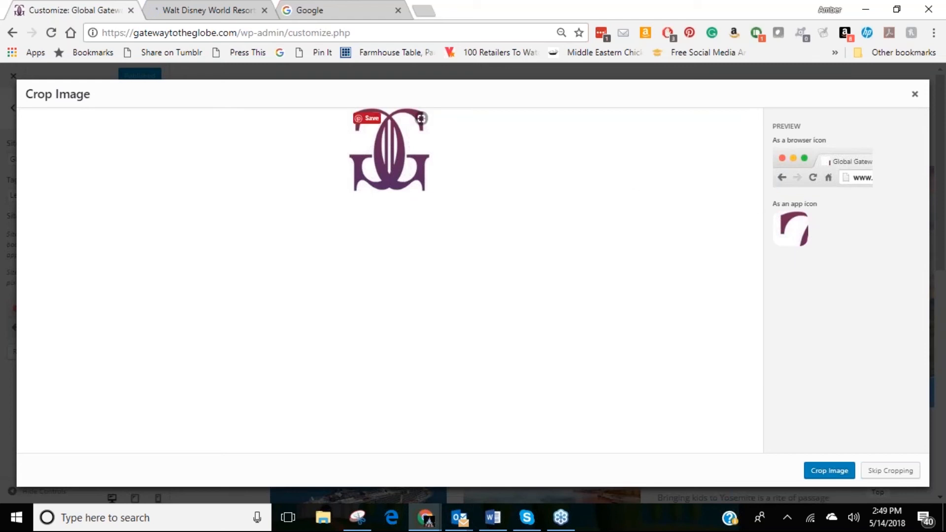
pyautogui.click(890, 472)
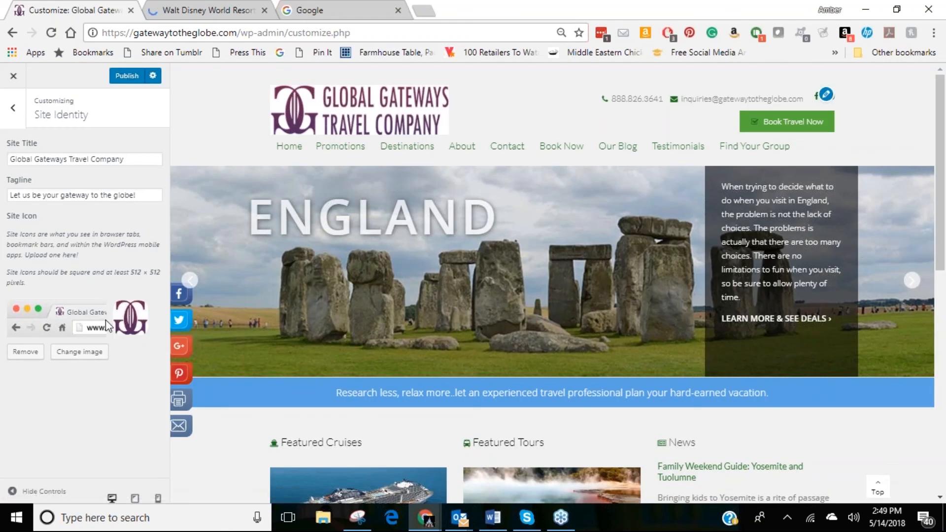
pyautogui.click(127, 77)
pyautogui.click(126, 79)
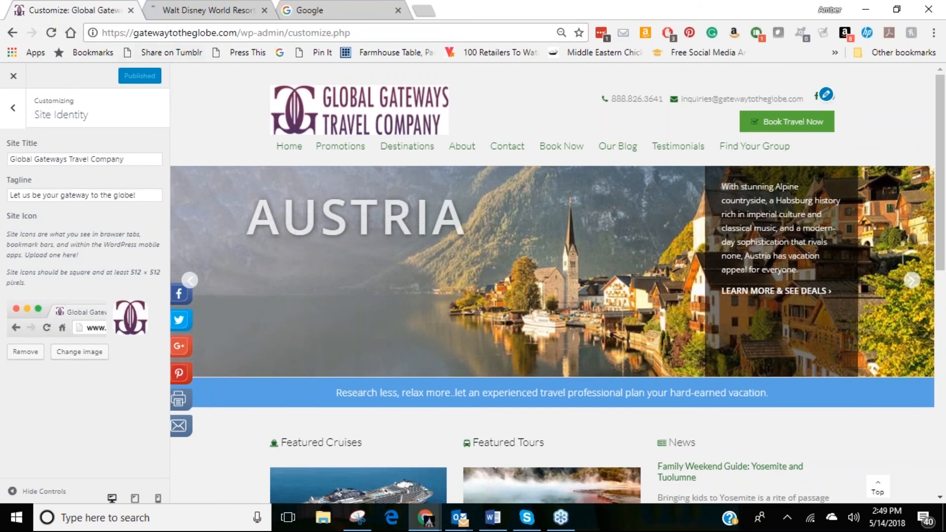
# Preview the Light and Golden color schemes, set the site's scheme to Contemporary, publish it and leave the customizer.
pyautogui.click(14, 108)
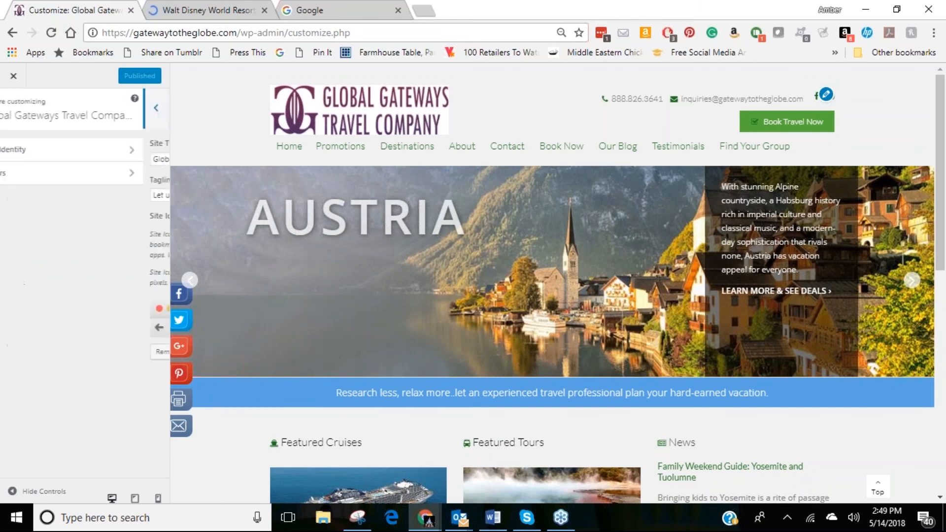
pyautogui.click(51, 179)
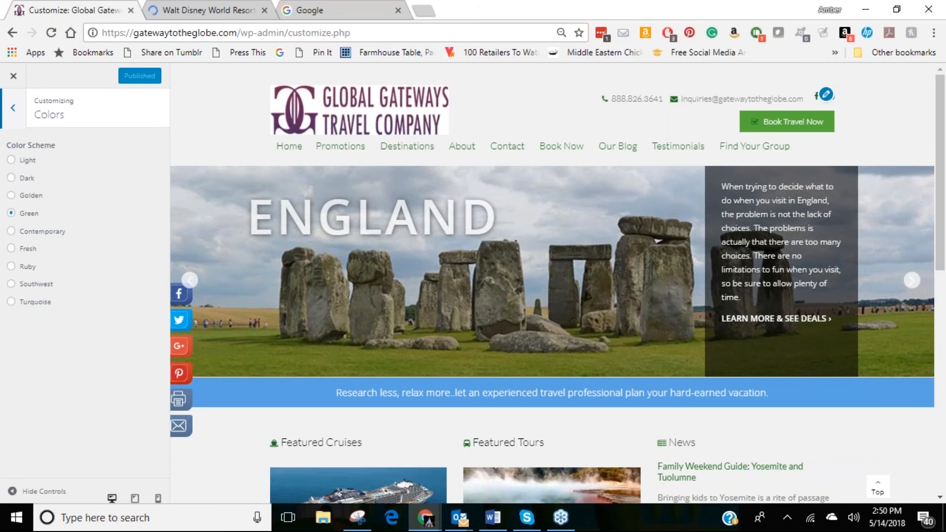
pyautogui.click(11, 161)
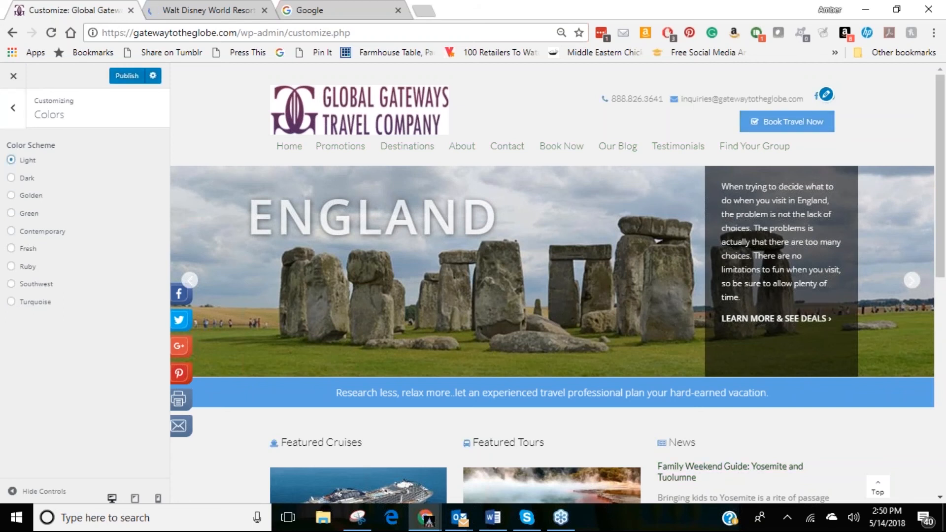
pyautogui.click(10, 196)
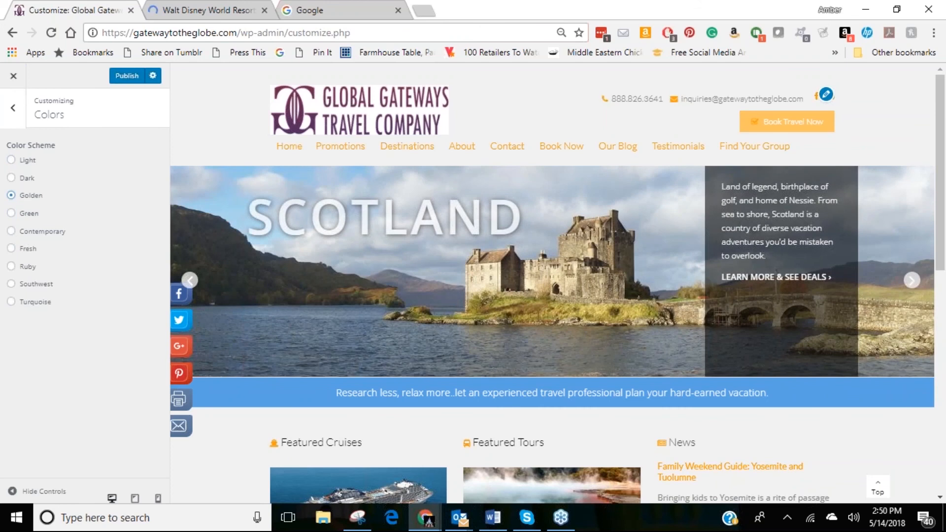
pyautogui.click(12, 231)
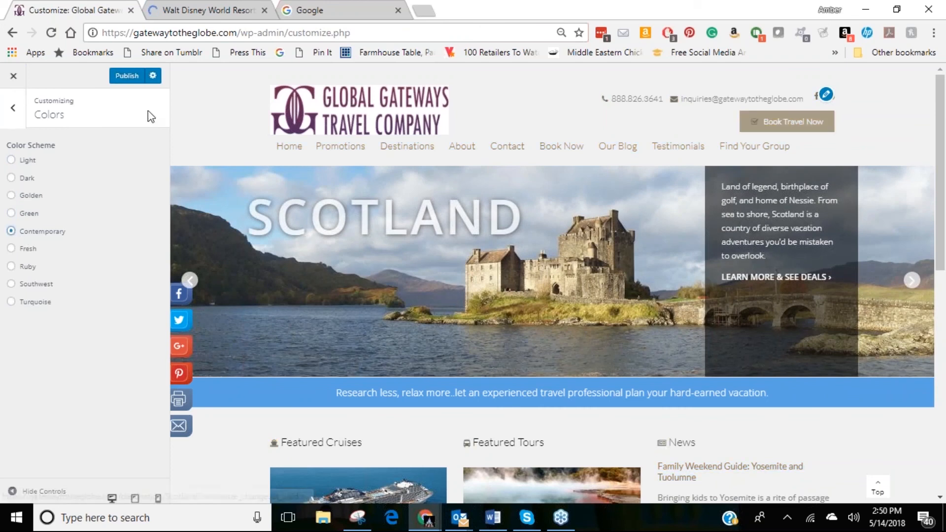
pyautogui.click(127, 79)
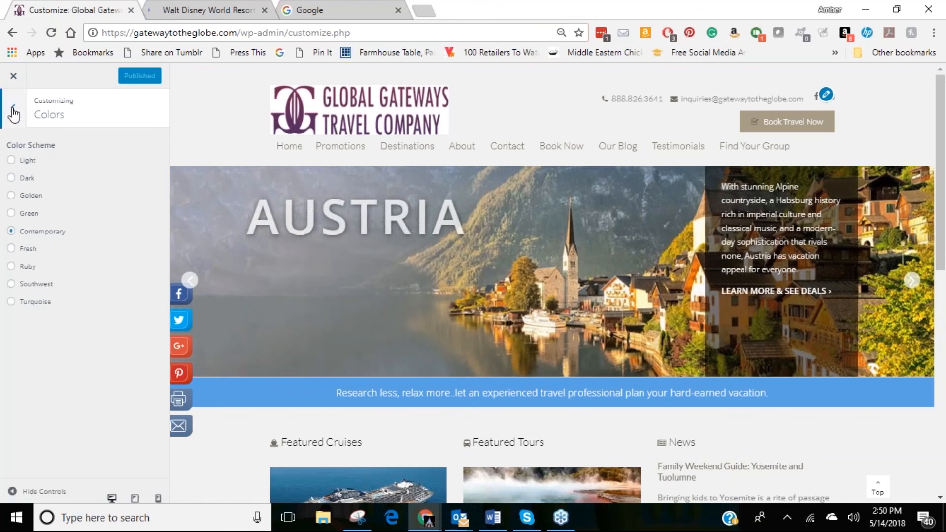
pyautogui.click(13, 76)
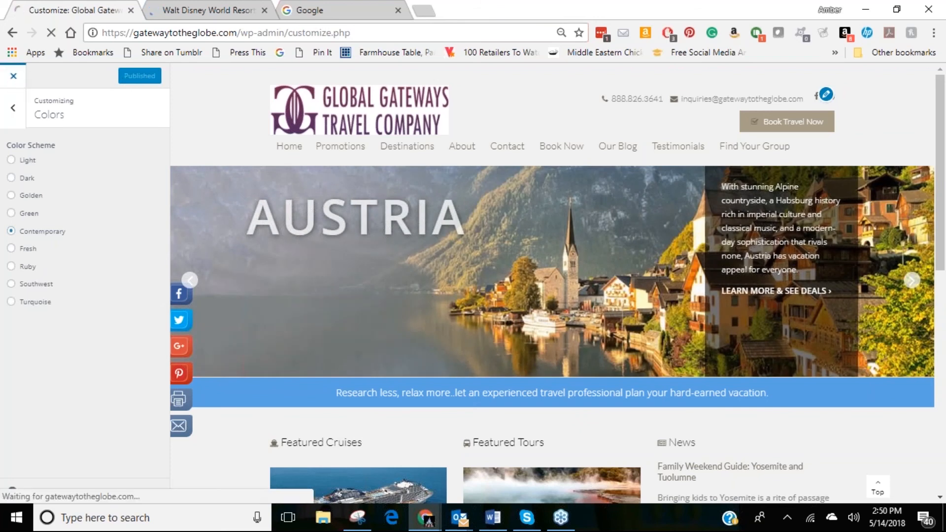
# Close the Walt Disney World page and open the list of all the site's pages.
pyautogui.click(264, 10)
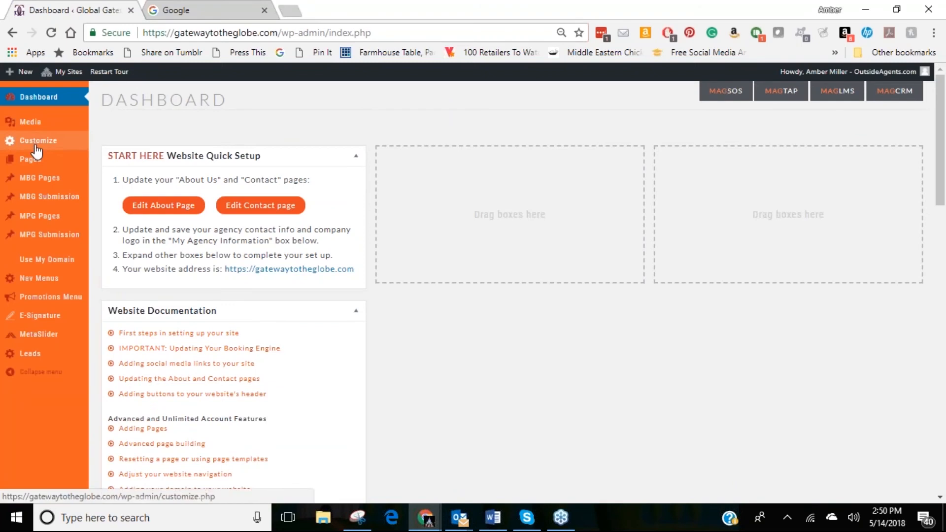
pyautogui.moveTo(38, 162)
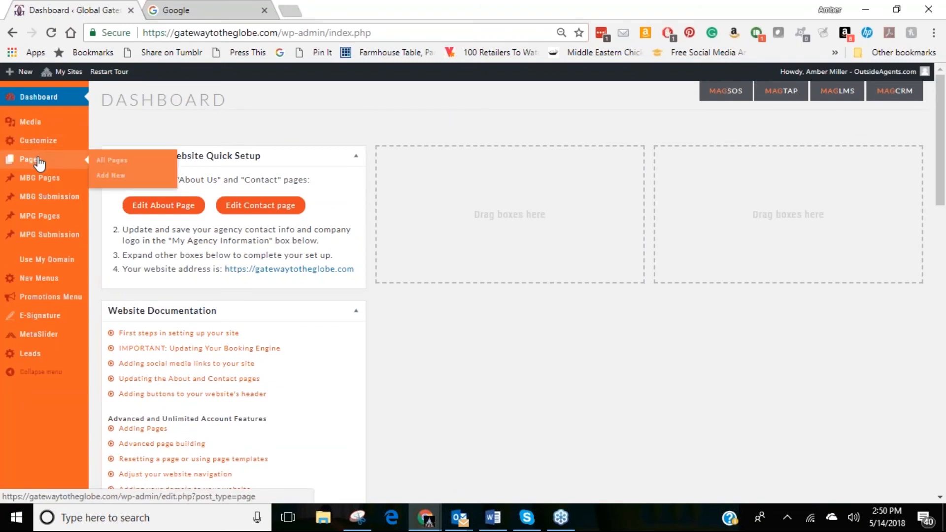
pyautogui.click(40, 162)
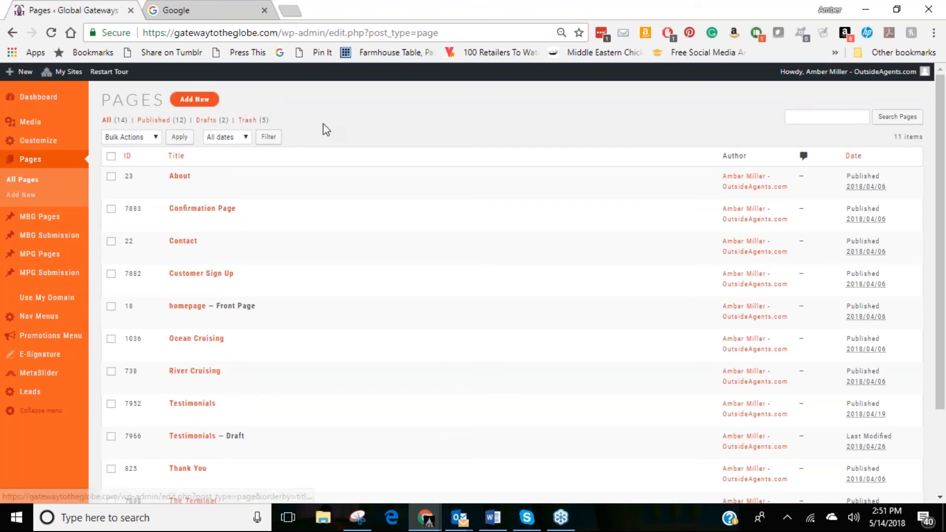
# Add a new page titled Reviews.
pyautogui.click(203, 98)
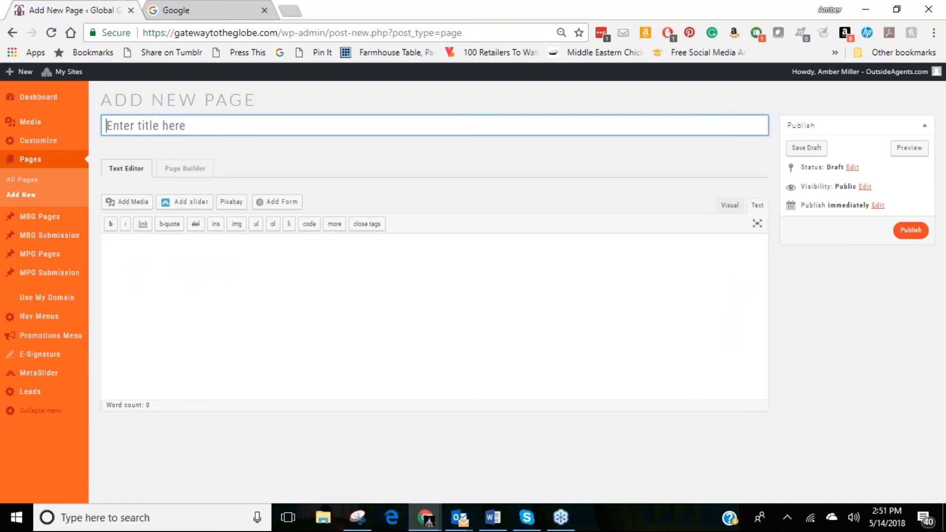
pyautogui.write('Reviews')
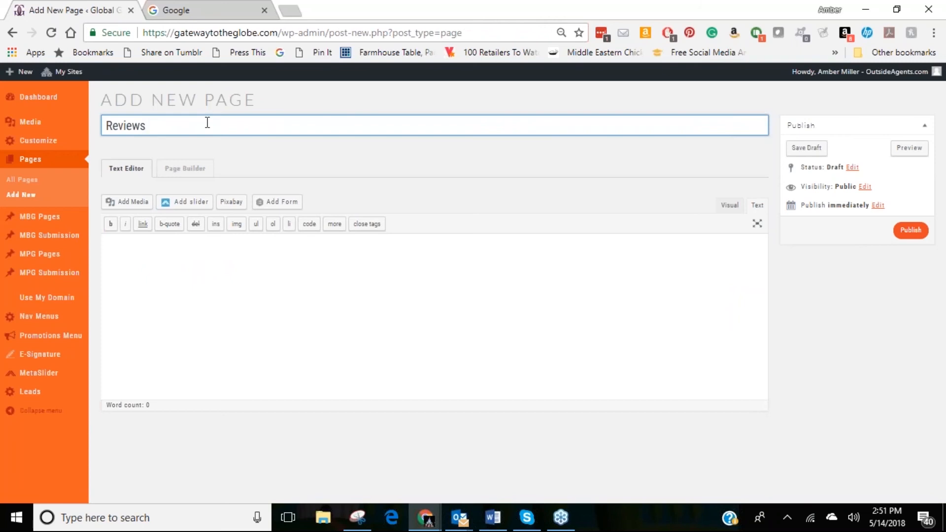
pyautogui.press('Tab')
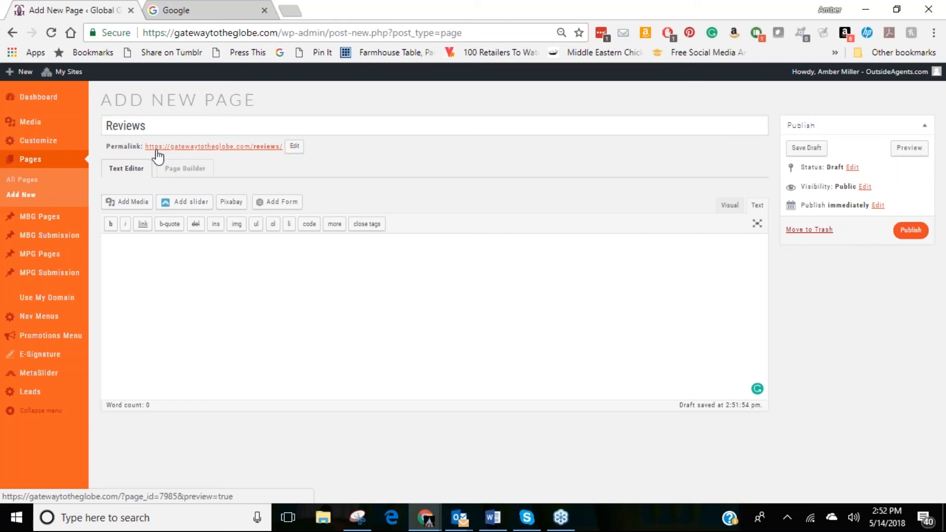
# Open the Reviews page in Page Builder and add a Left Sidebar row layout to it.
pyautogui.click(181, 176)
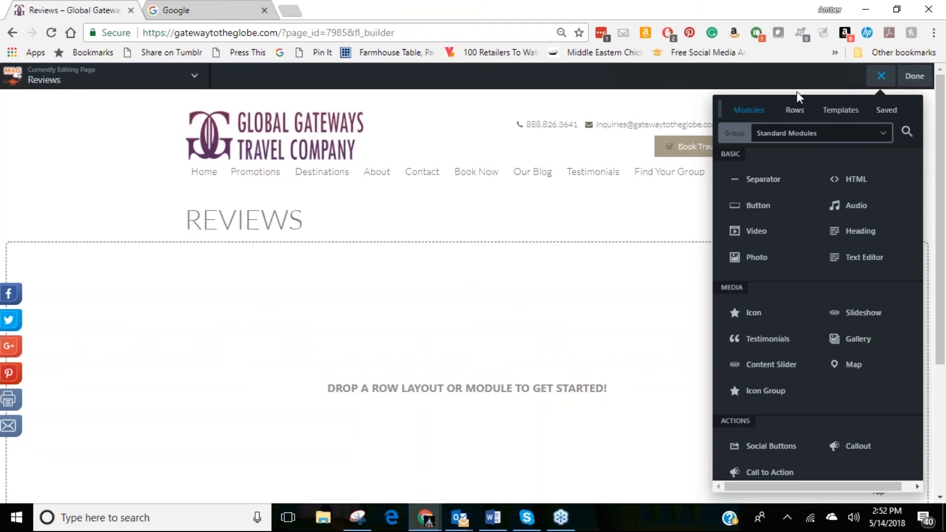
pyautogui.click(793, 114)
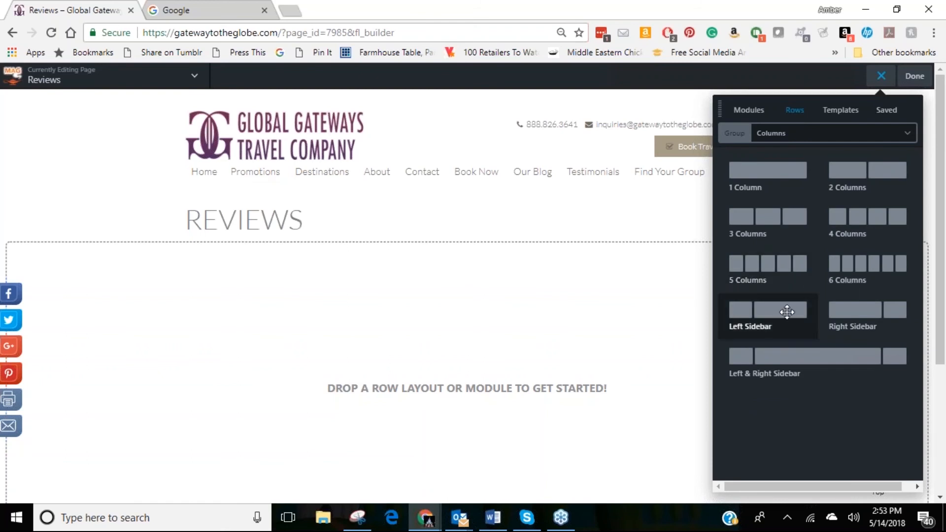
pyautogui.moveTo(785, 314); pyautogui.dragTo(653, 311)
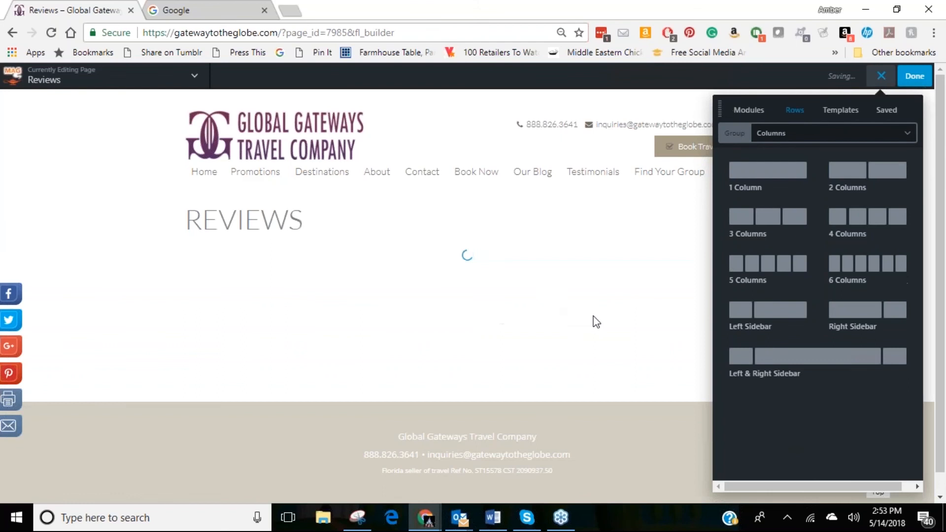
# Add a Testimonials module to the row's wide column and set its heading to "See what people are saying about Global Gateways Travel Company".
pyautogui.click(747, 110)
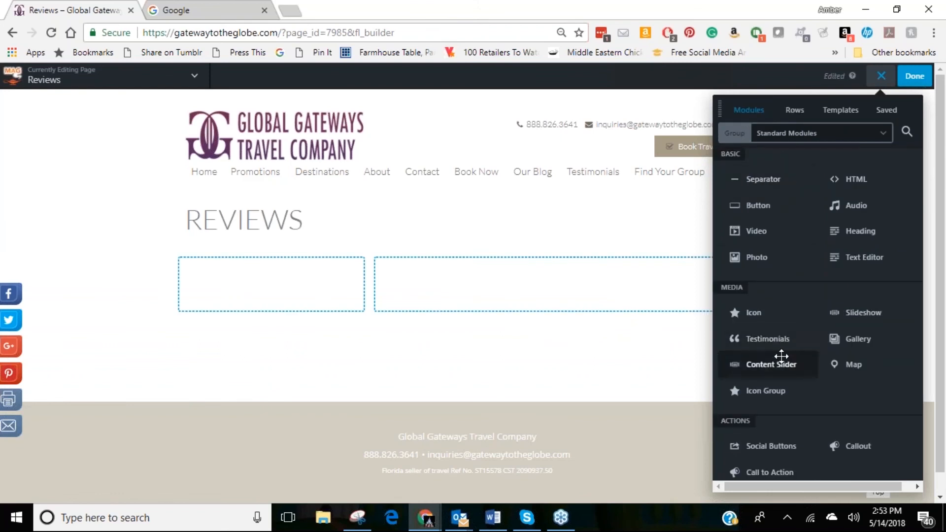
pyautogui.moveTo(771, 336); pyautogui.dragTo(636, 308)
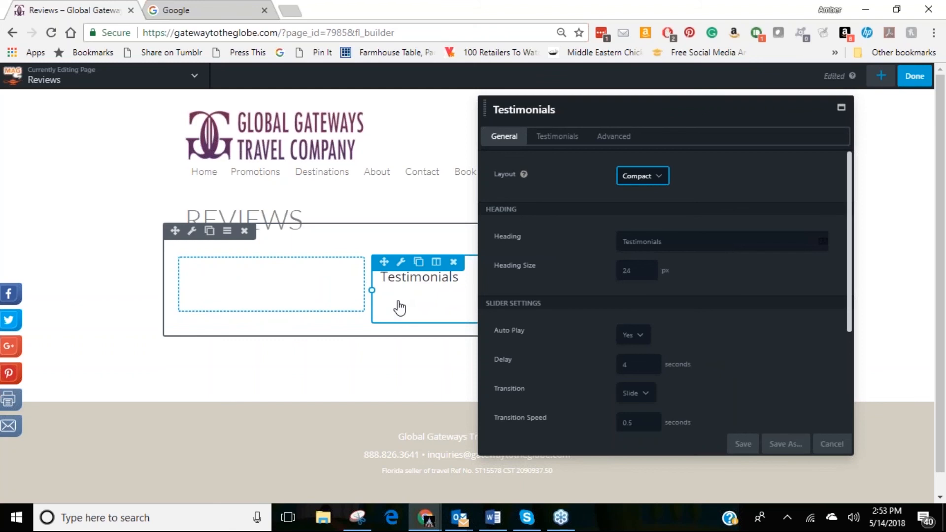
pyautogui.moveTo(697, 242); pyautogui.dragTo(580, 249)
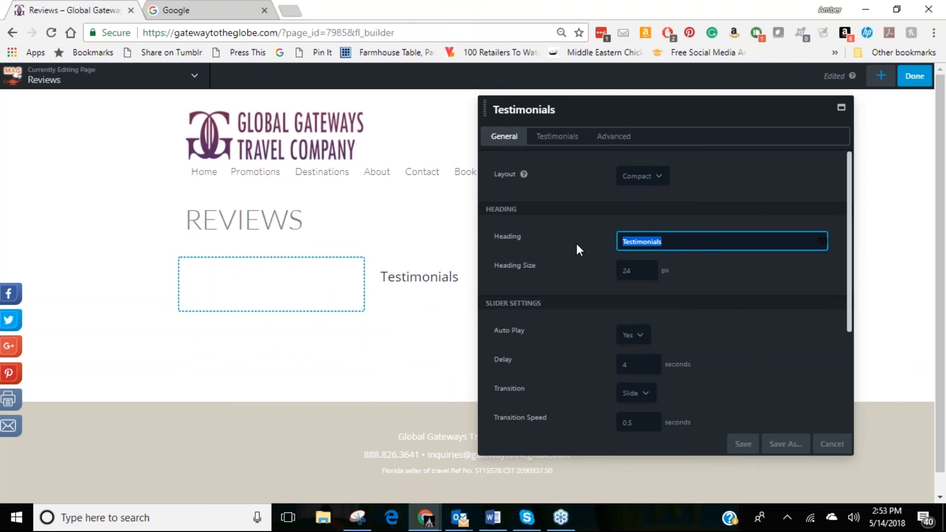
pyautogui.write('Se')
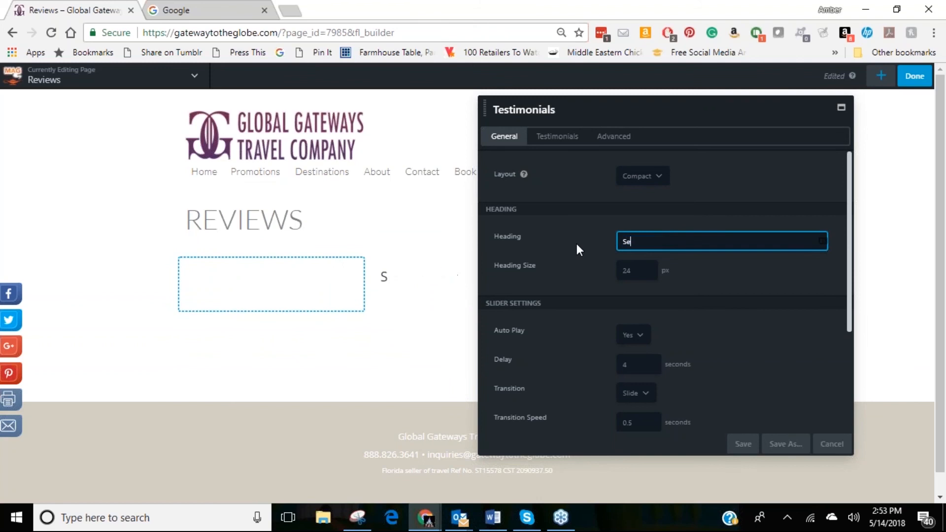
pyautogui.write('e what people ')
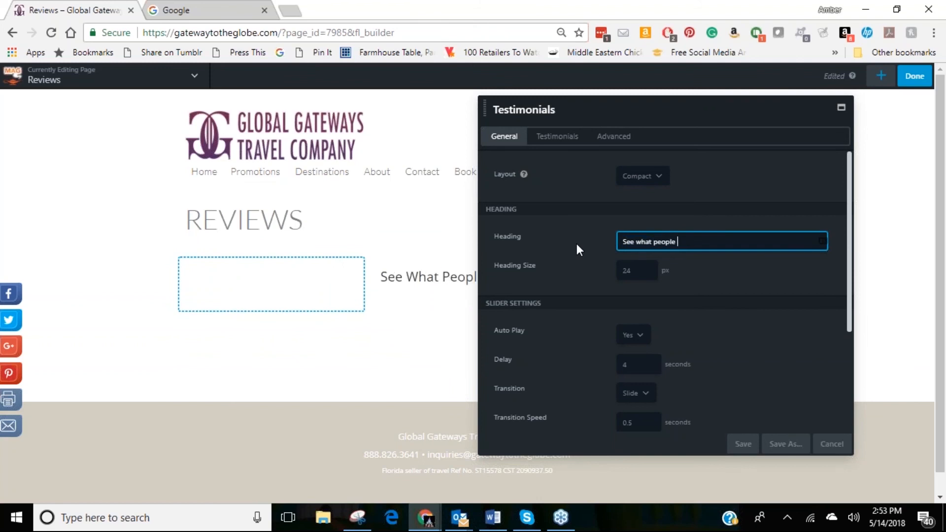
pyautogui.write('are saying about Global Gatewa')
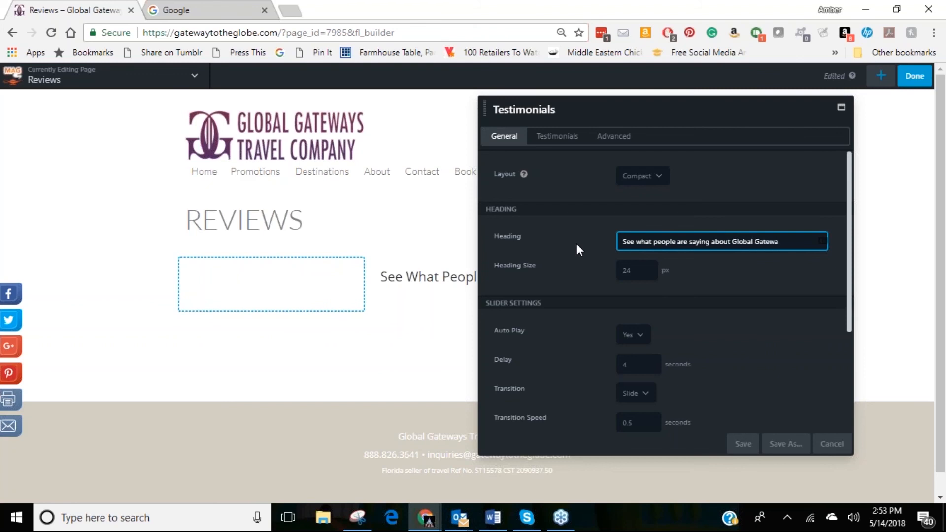
pyautogui.write('ys Travel Company')
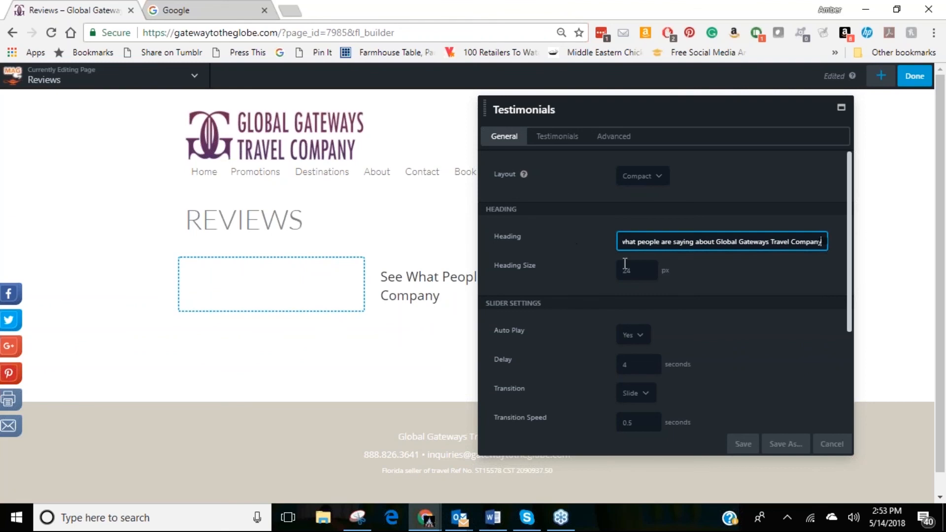
# Shorten the testimonials heading to "See what people are saying about Global Gateways".
pyautogui.moveTo(604, 110); pyautogui.dragTo(131, 148)
pyautogui.press('BackSpace')
pyautogui.press('BackSpace')
pyautogui.press('BackSpace')
pyautogui.press('BackSpace')
pyautogui.press('BackSpace')
pyautogui.press('BackSpace')
pyautogui.press('BackSpace')
pyautogui.press('BackSpace')
pyautogui.press('BackSpace')
pyautogui.press('BackSpace')
pyautogui.press('BackSpace')
pyautogui.press('BackSpace')
pyautogui.press('BackSpace')
pyautogui.press('BackSpace')
pyautogui.press('BackSpace')
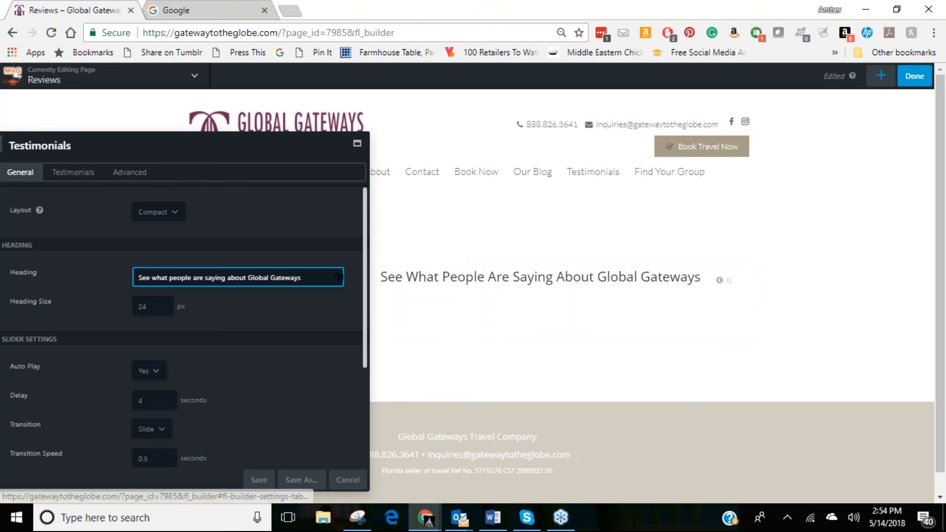
# Add two more testimonial entries to the Testimonials module.
pyautogui.click(76, 173)
pyautogui.moveTo(126, 147); pyautogui.dragTo(454, 111)
pyautogui.click(495, 203)
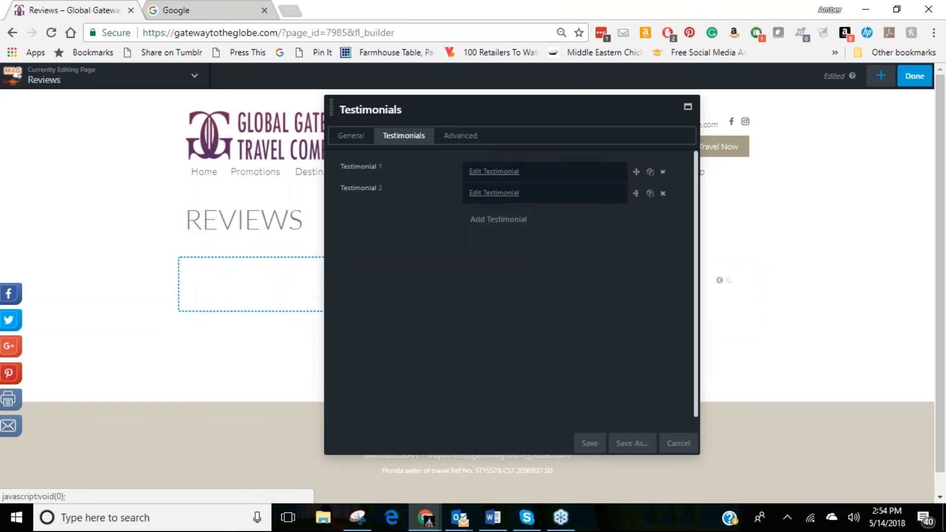
pyautogui.click(498, 220)
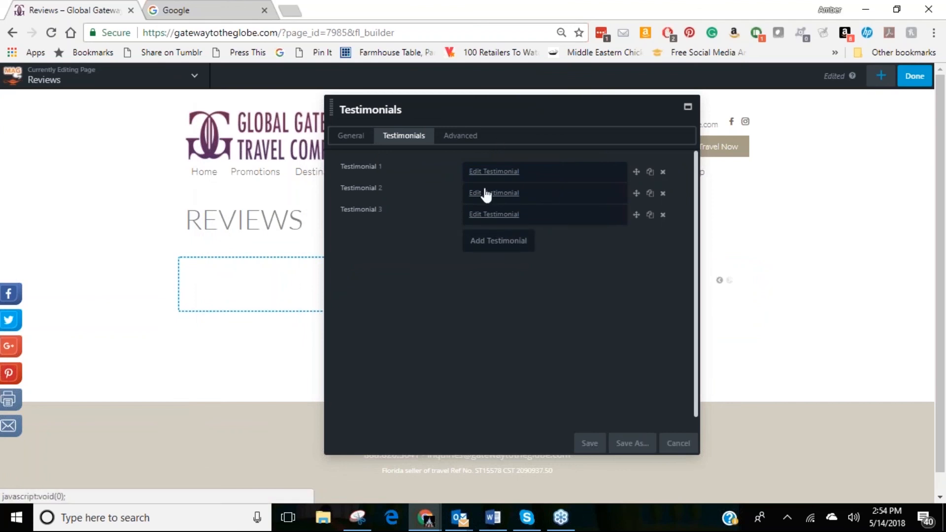
# Write the first testimonial, naming the agent who booked the cruise, with "She did an amazing job!" and the signature "-Mickey Mouse", and save it.
pyautogui.click(484, 172)
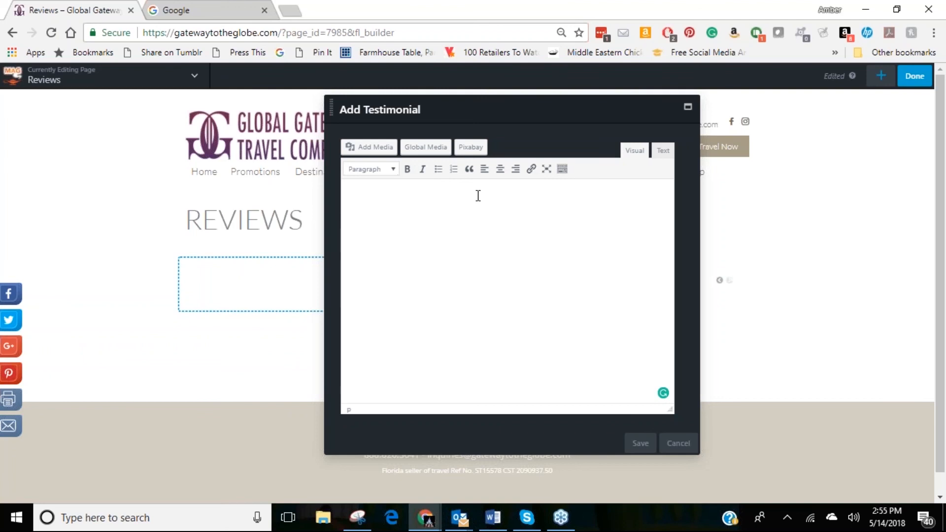
pyautogui.write('Amber booked our crui')
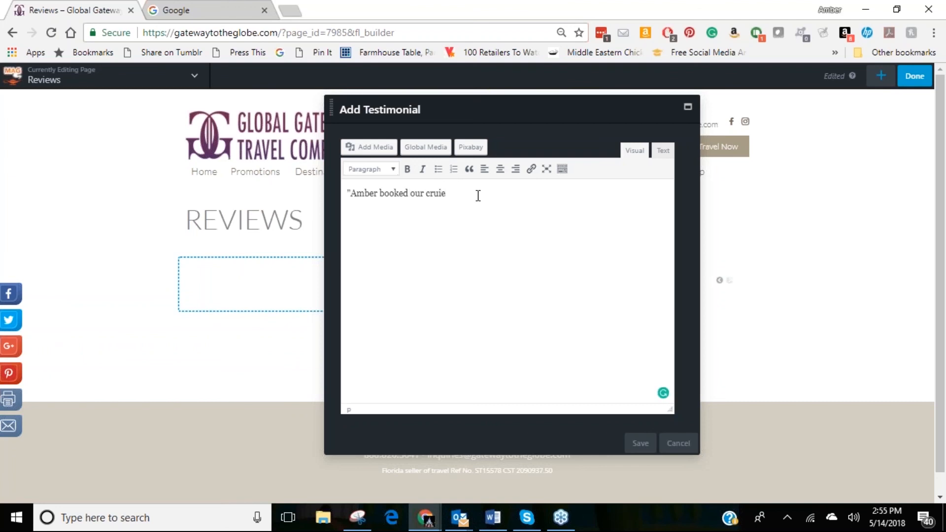
pyautogui.write('se. She did an amazing job!"')
pyautogui.press('Return')
pyautogui.write('-Micke')
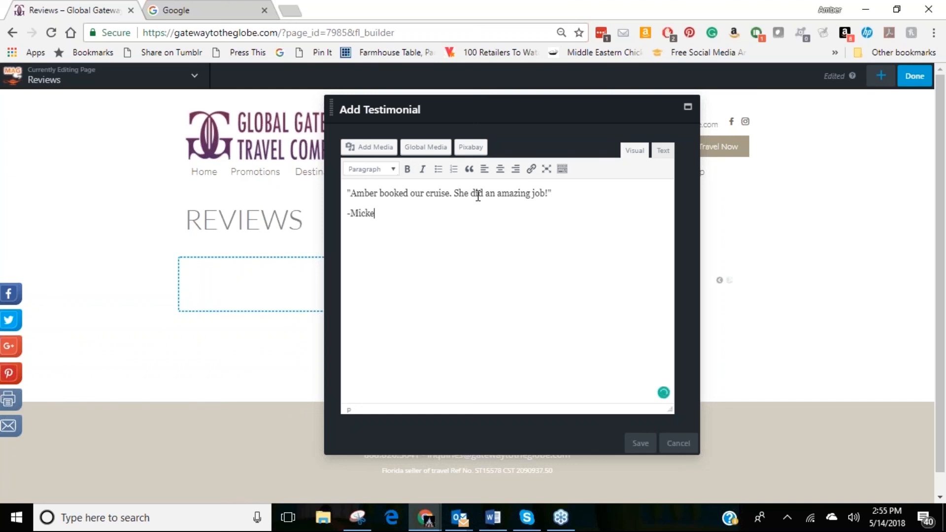
pyautogui.write('y Mouse')
pyautogui.click(640, 443)
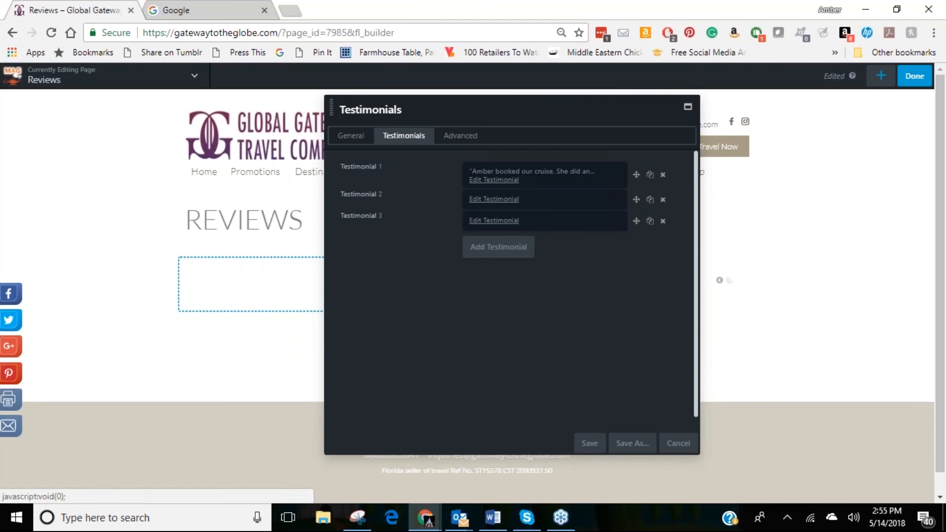
pyautogui.moveTo(477, 116); pyautogui.dragTo(118, 141)
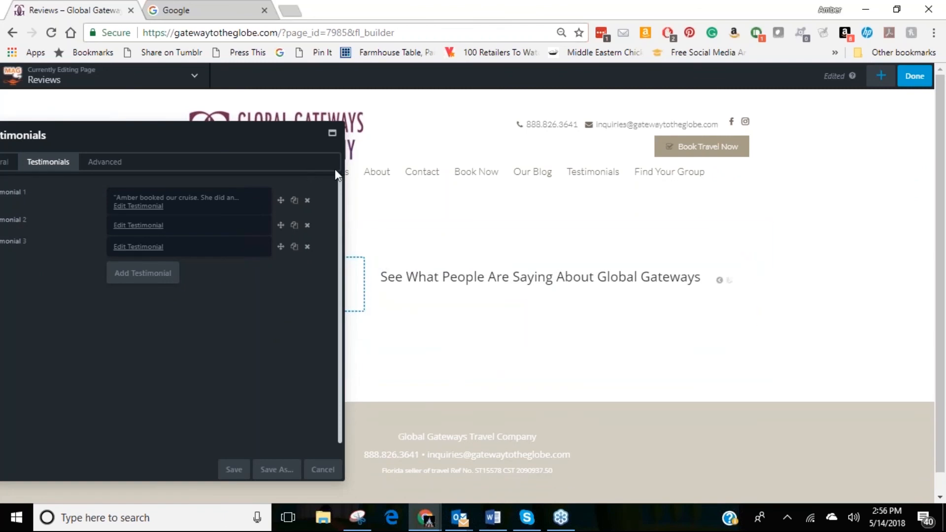
pyautogui.moveTo(257, 135); pyautogui.dragTo(518, 128)
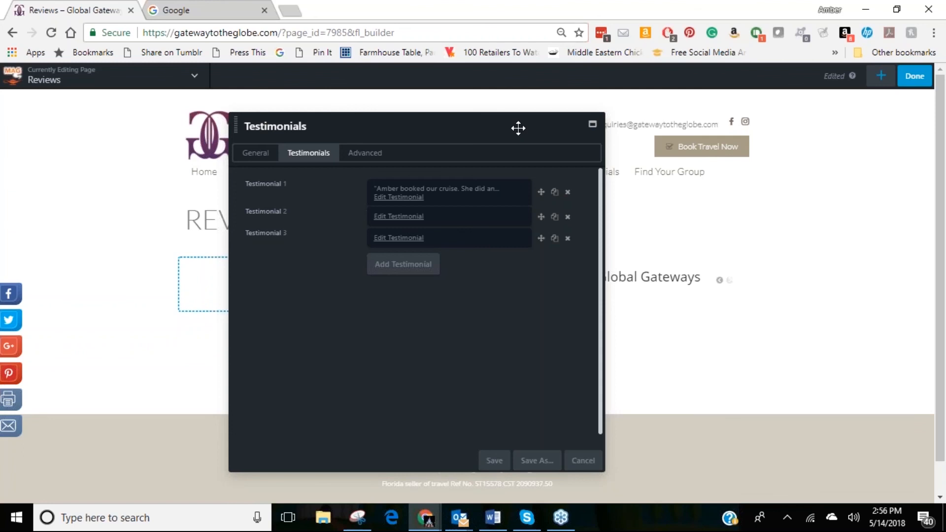
# Open youtube.com in a new browser tab, open the Oogie Boogie's Song mix and pause the video.
pyautogui.click(290, 10)
pyautogui.write('youtube.com')
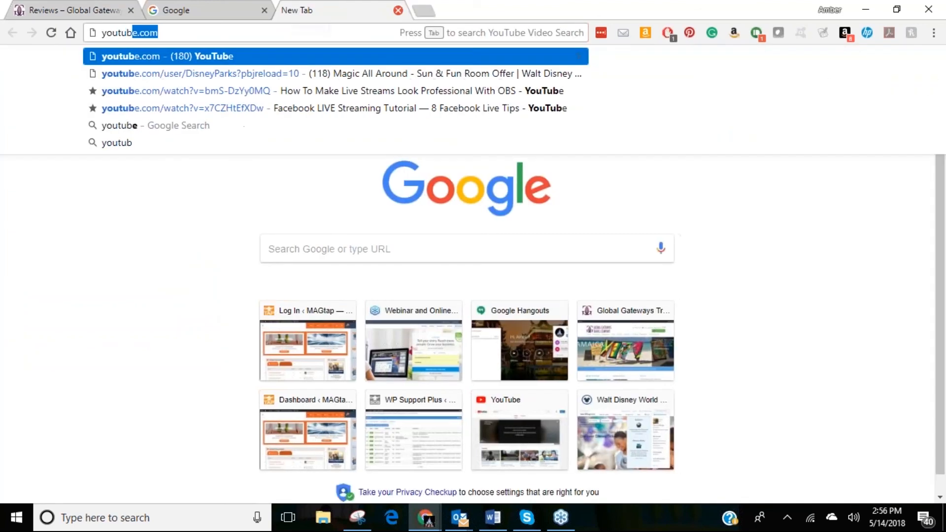
pyautogui.press('Return')
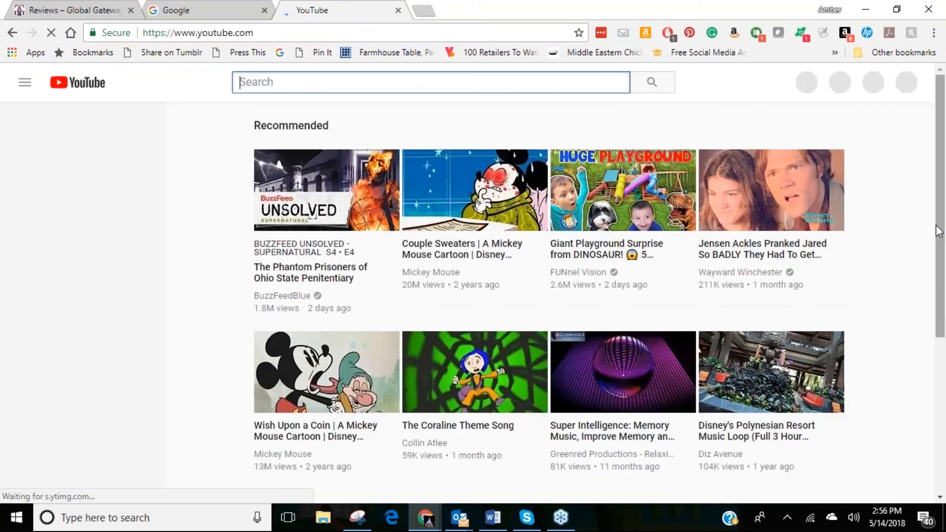
pyautogui.moveTo(939, 251); pyautogui.dragTo(945, 379)
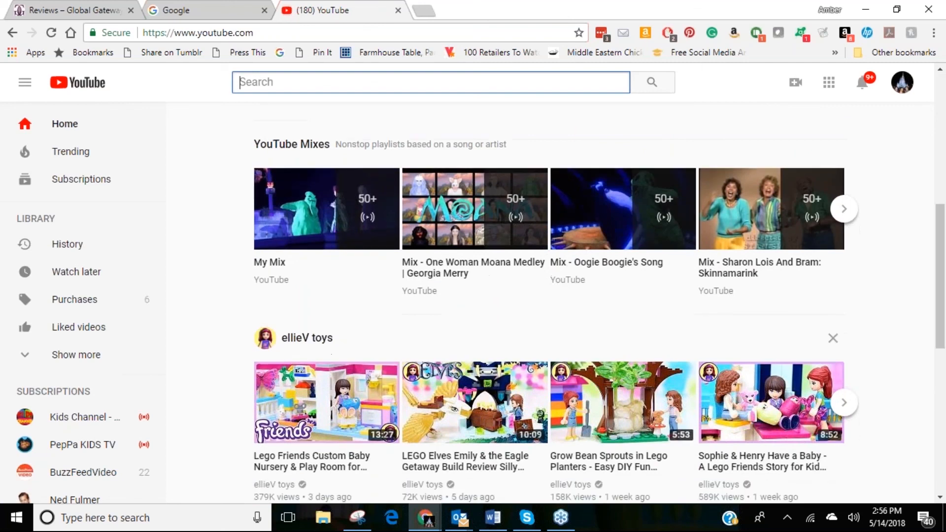
pyautogui.click(614, 199)
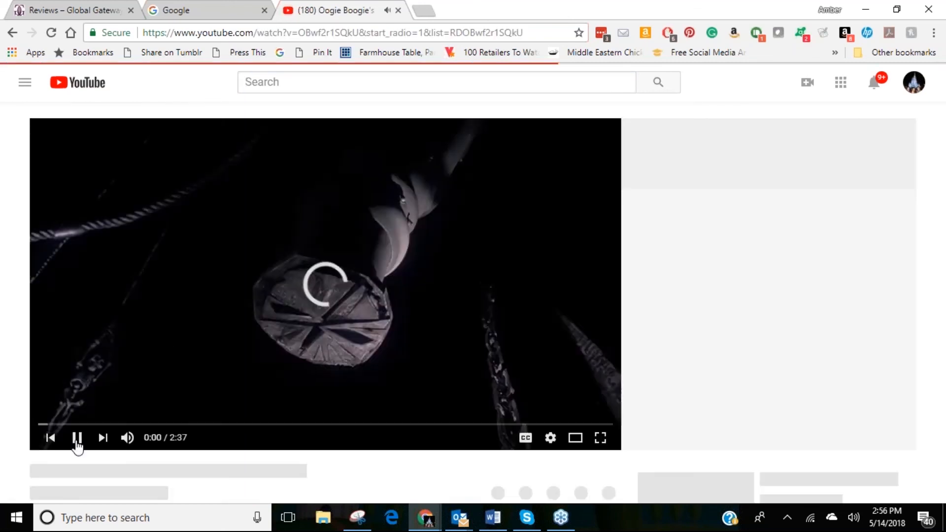
pyautogui.click(77, 437)
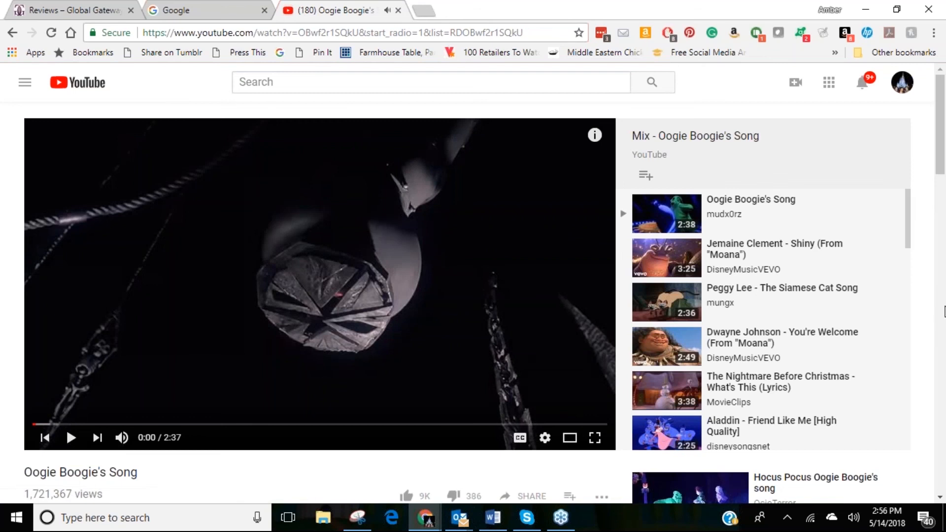
# Copy the iframe embed code of the Oogie Boogie's Song video from its share options.
pyautogui.click(941, 307)
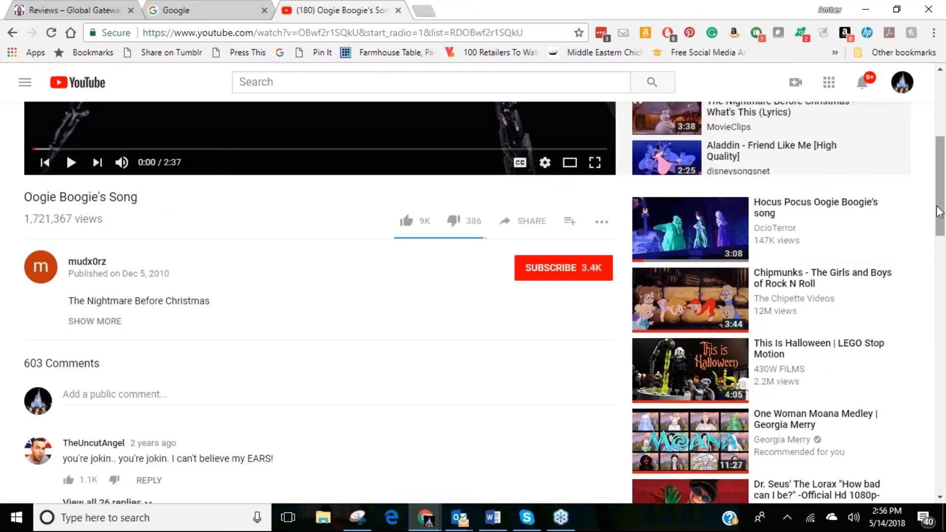
pyautogui.click(941, 194)
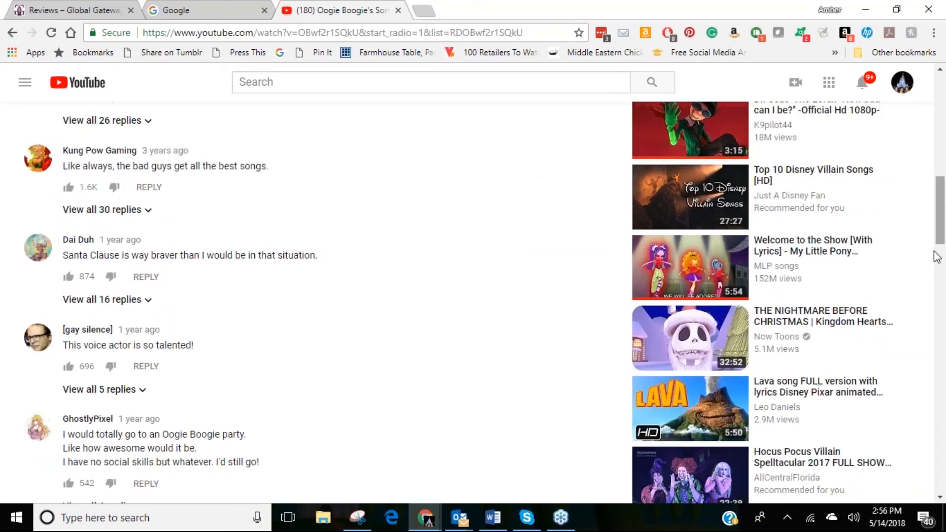
pyautogui.moveTo(938, 242); pyautogui.dragTo(944, 105)
pyautogui.scroll(-3, 944, 146)
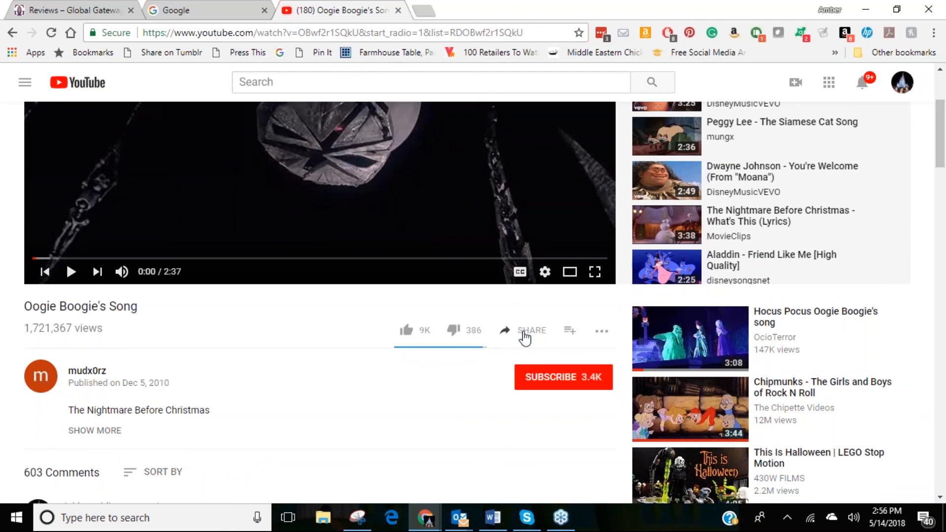
pyautogui.click(525, 338)
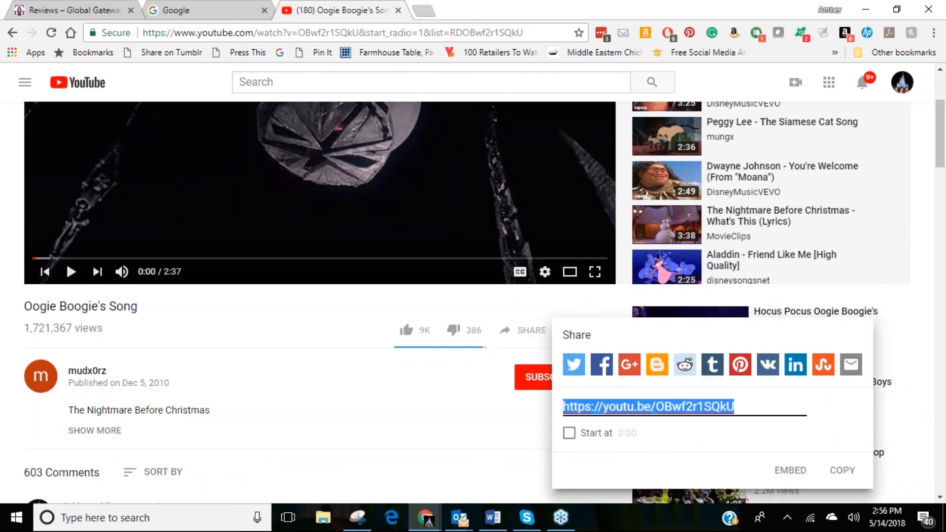
pyautogui.click(778, 472)
pyautogui.moveTo(693, 267); pyautogui.dragTo(551, 205)
pyautogui.hotkey('ctrl', 'c')
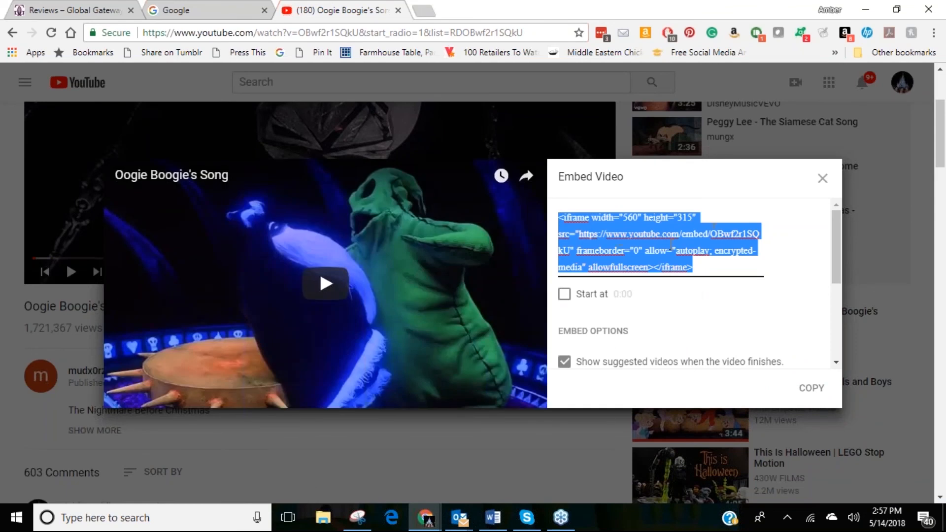
# Return to the Reviews page, paste the video's embed code into the second testimonial in text mode and save it.
pyautogui.click(72, 5)
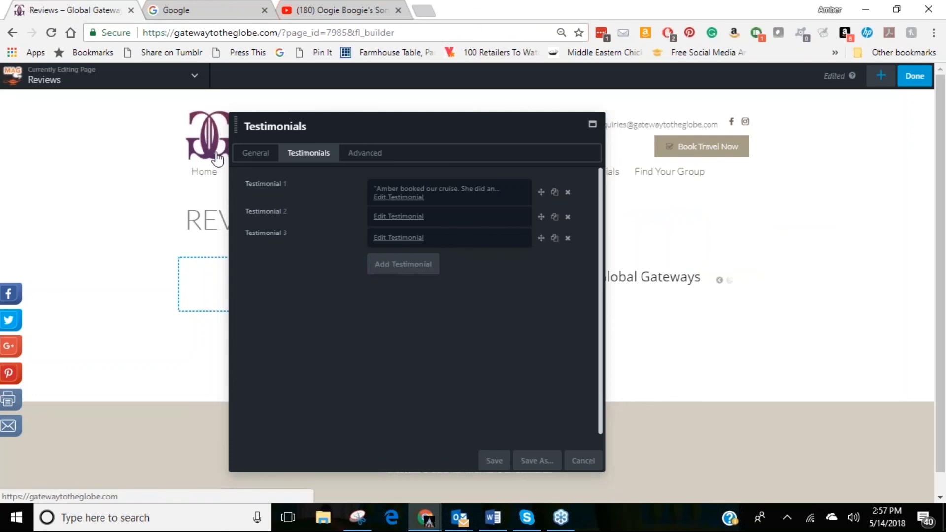
pyautogui.click(385, 218)
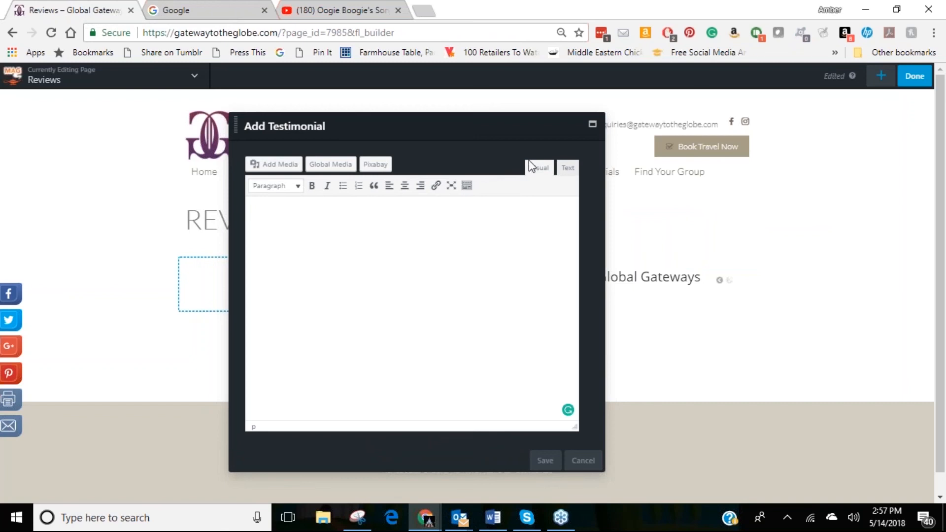
pyautogui.click(568, 168)
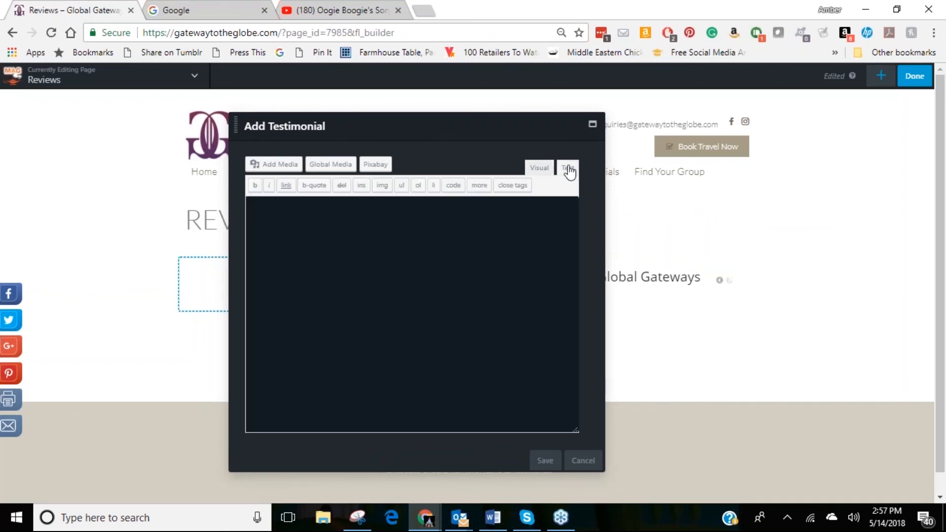
pyautogui.click(359, 253)
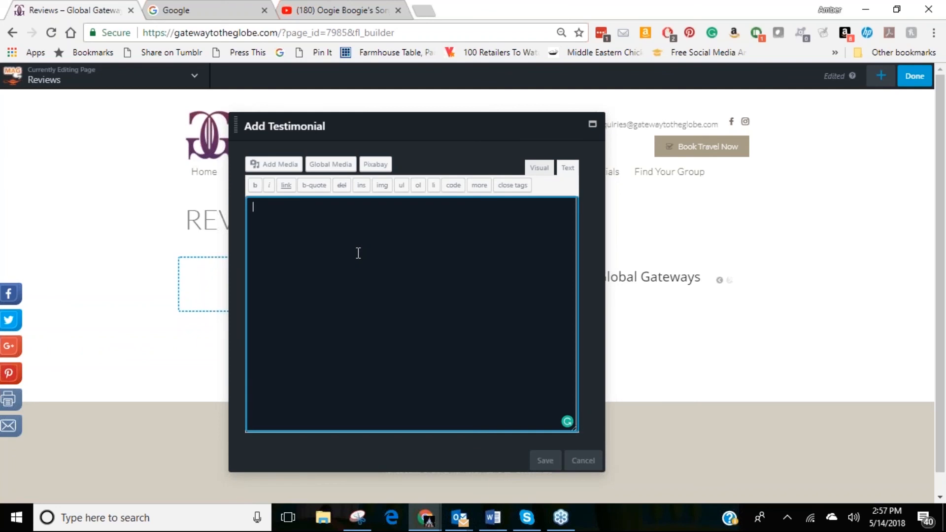
pyautogui.hotkey('ctrl', 'v')
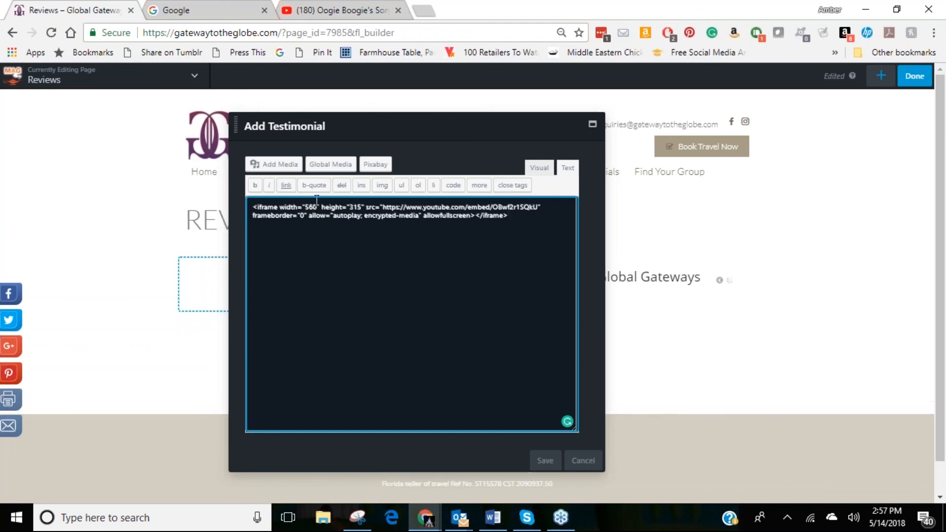
pyautogui.moveTo(317, 206); pyautogui.dragTo(305, 206)
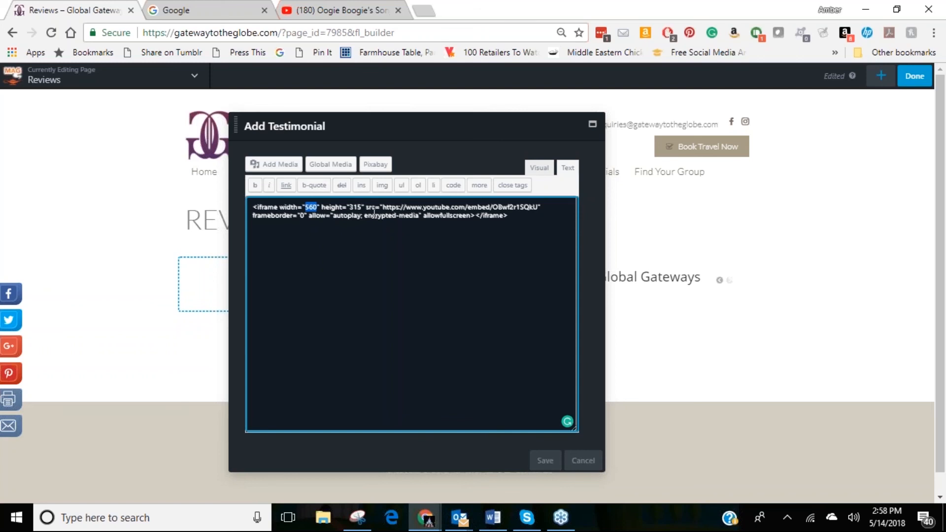
pyautogui.click(544, 463)
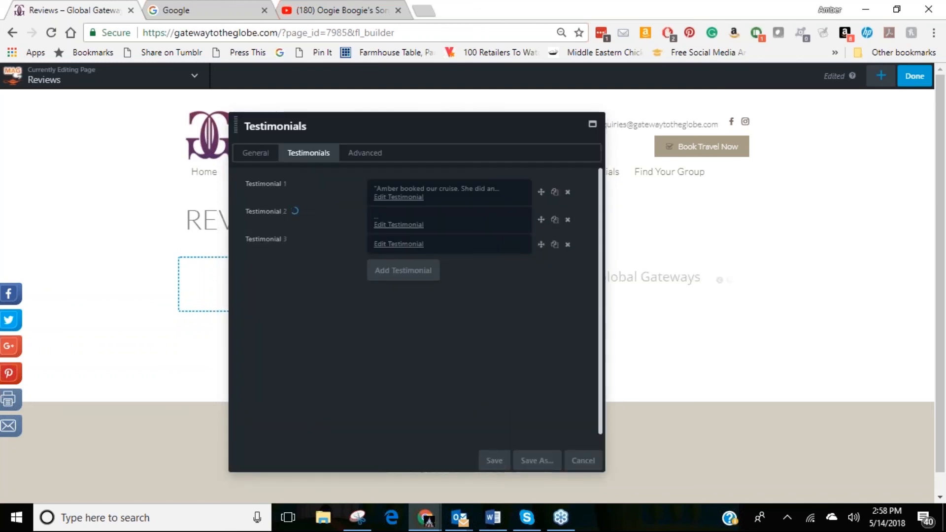
# Delete the empty third testimonial and save the Testimonials module.
pyautogui.click(567, 245)
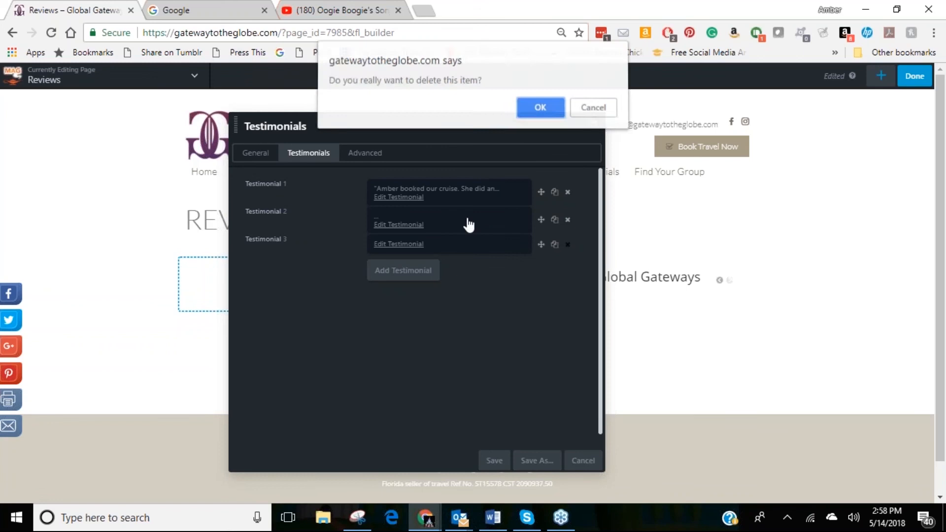
pyautogui.click(542, 110)
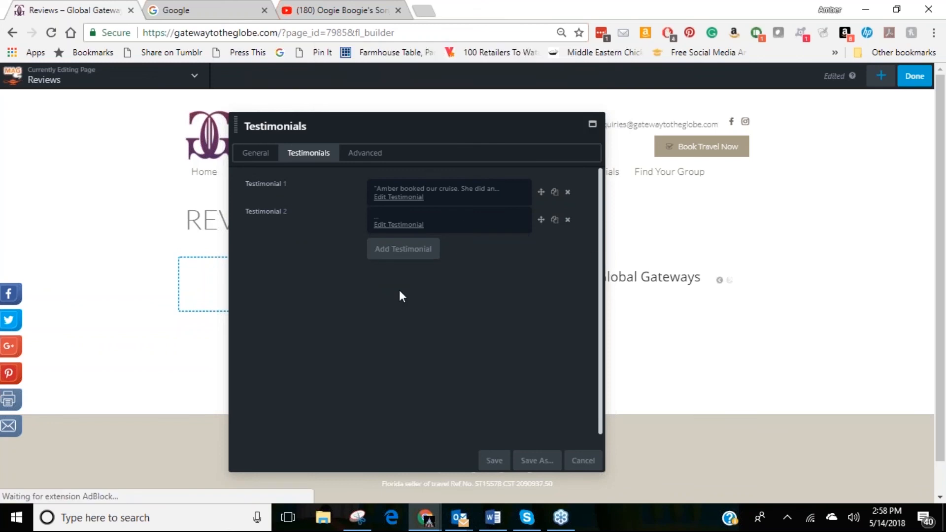
pyautogui.click(492, 460)
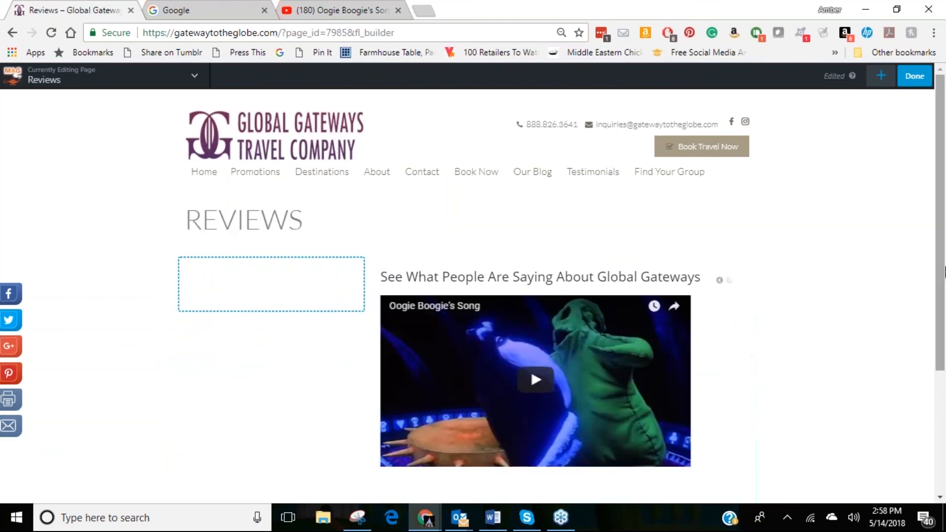
# Check the testimonials slider on the page, finish editing and publish the Reviews page.
pyautogui.scroll(-2, 944, 312)
pyautogui.scroll(-1, 944, 311)
pyautogui.scroll(2, 943, 295)
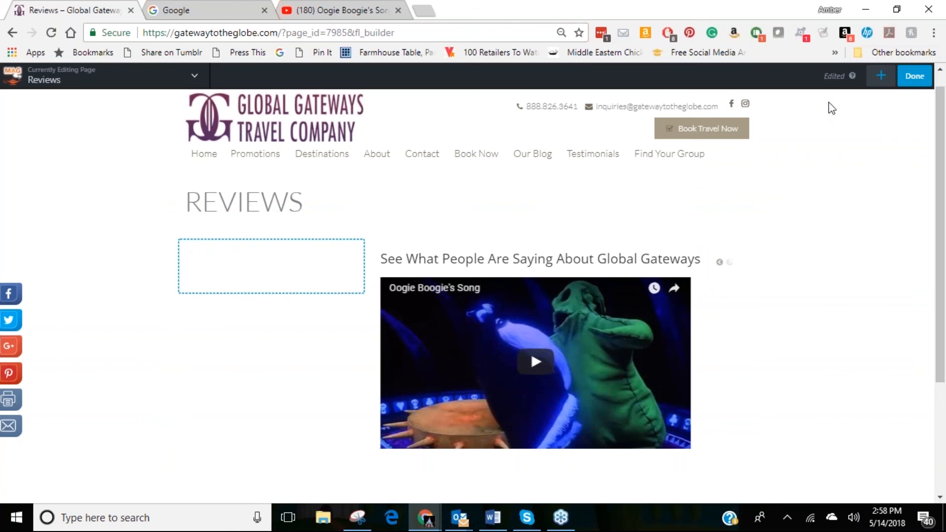
pyautogui.click(910, 84)
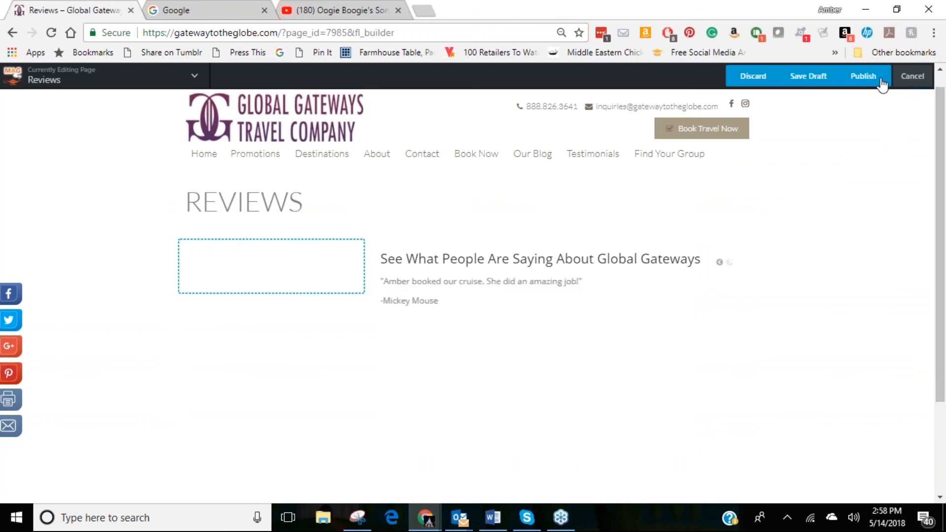
pyautogui.click(860, 79)
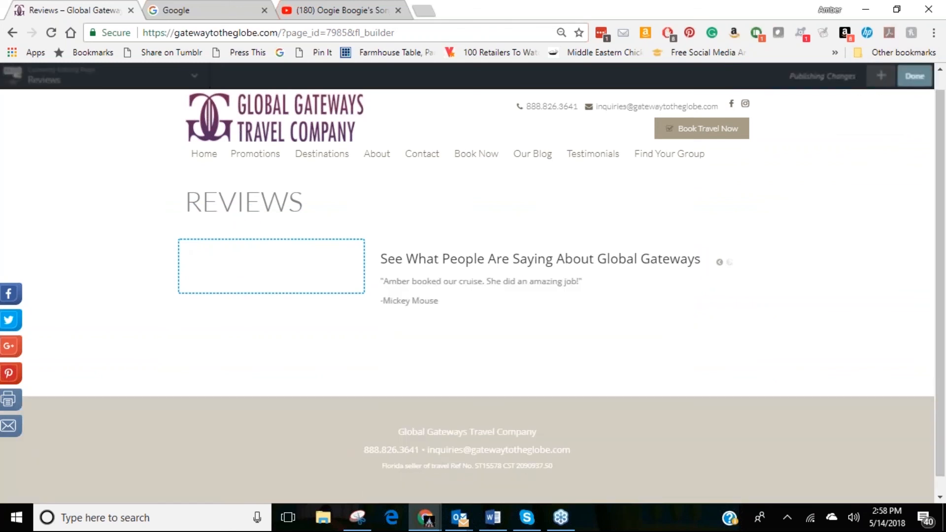